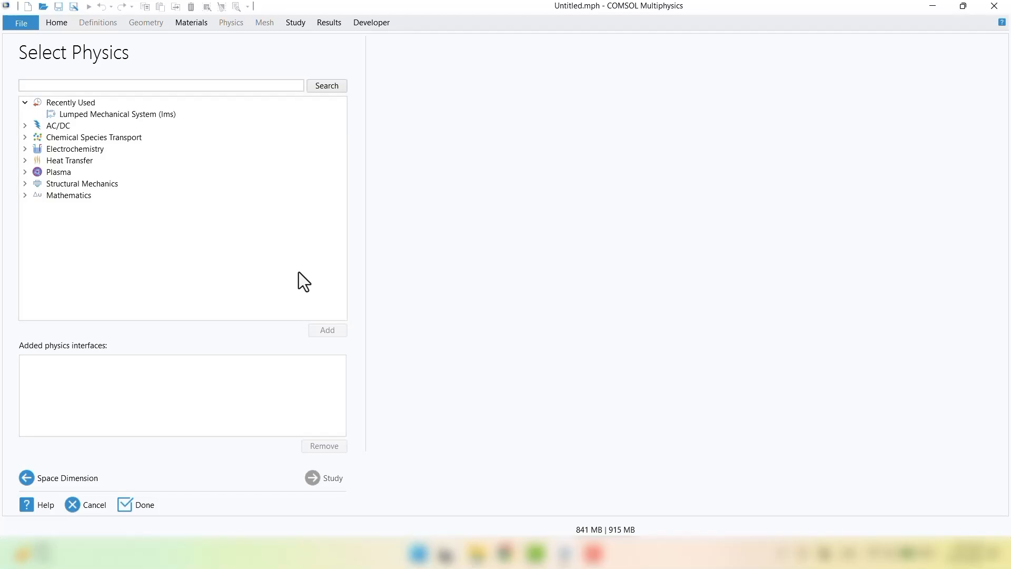
Step: Start a new model with the Lumped Mechanical System physics and a Time Dependent study
left_click(25, 184)
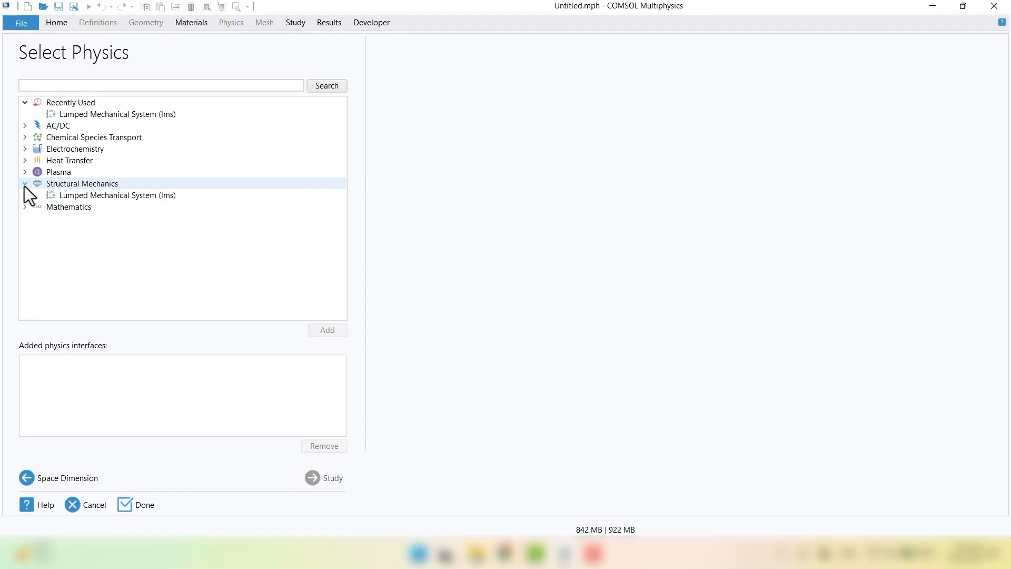
left_click(134, 196)
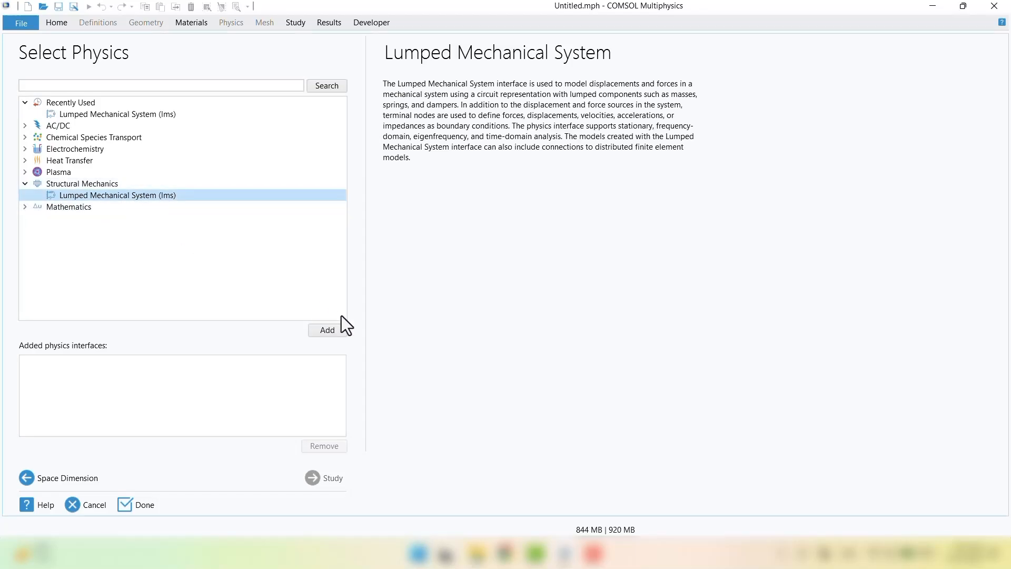
left_click(322, 334)
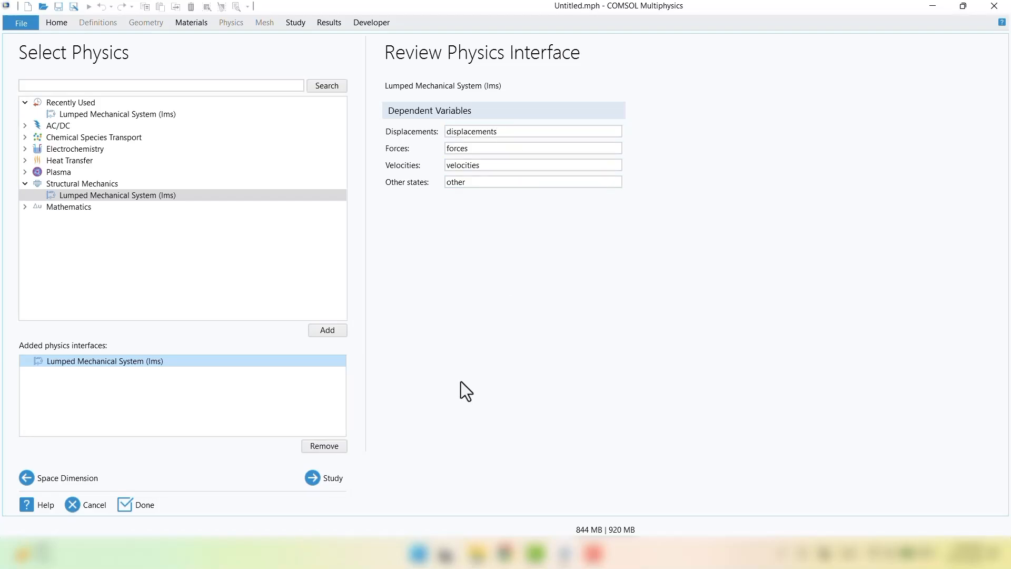
left_click(332, 478)
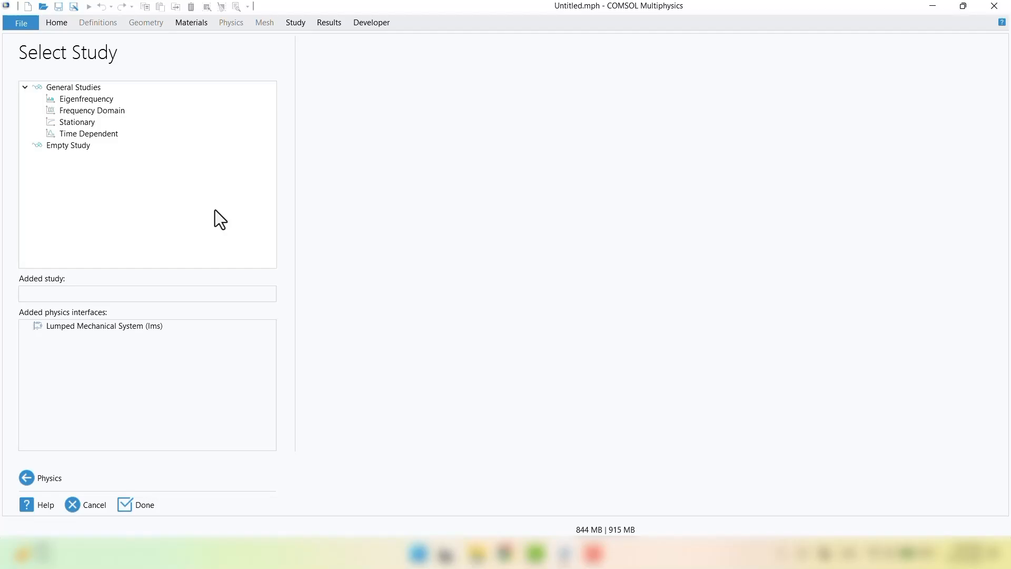
left_click(82, 136)
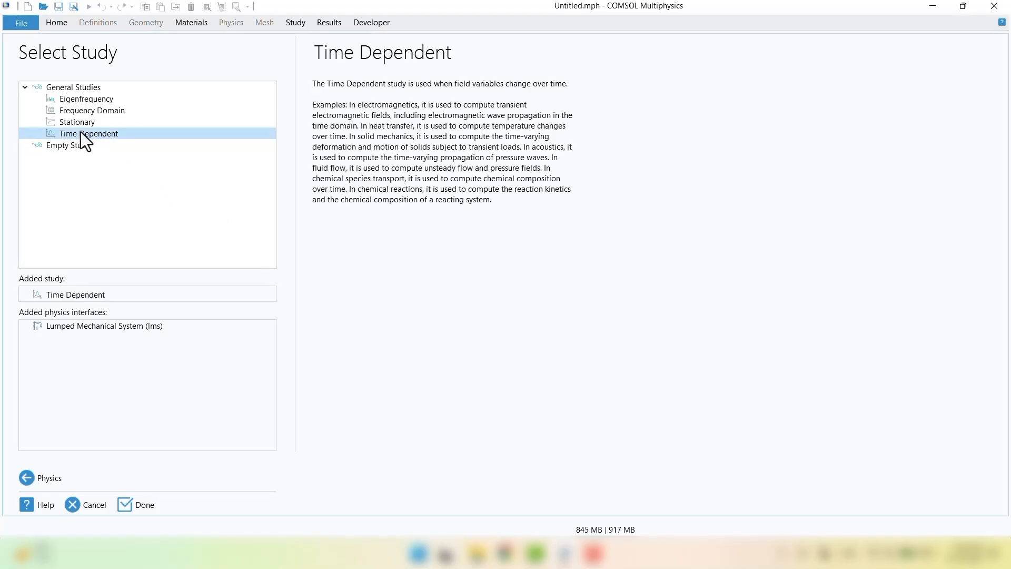
left_click(127, 500)
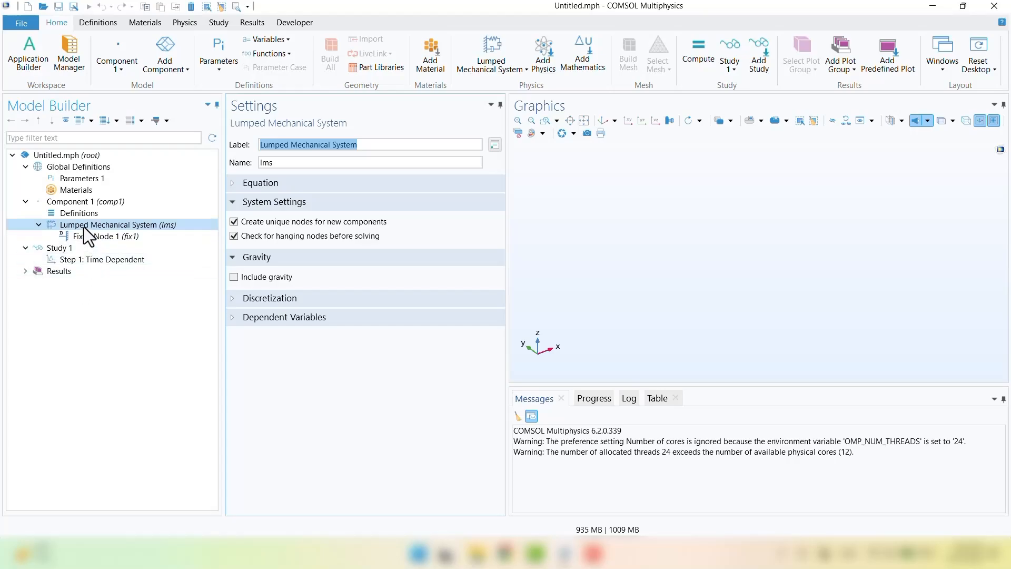
Step: Add a Spring element (K1) to the lumped system from the Physics tab's Global list
right_click(111, 222)
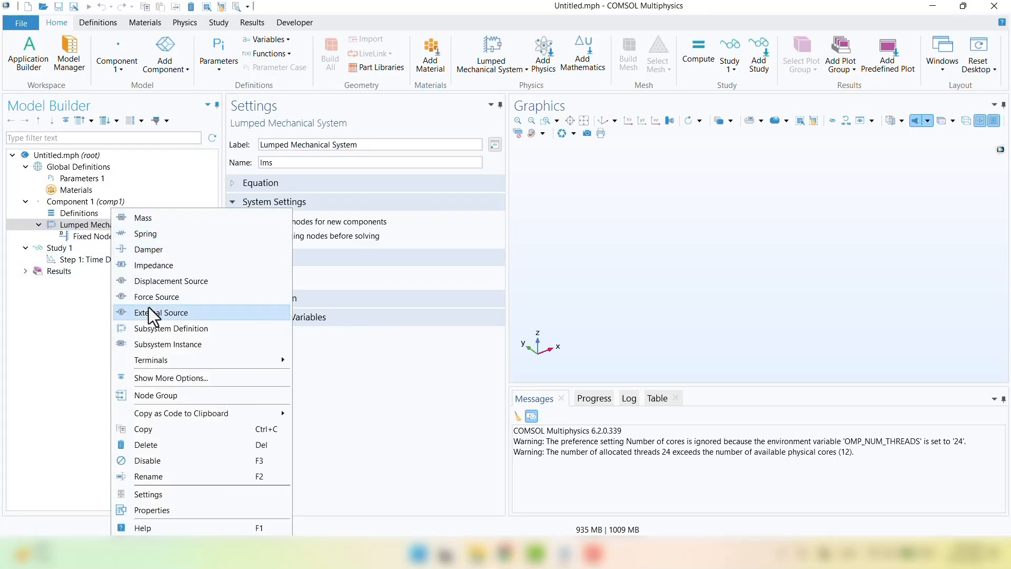
left_click(91, 312)
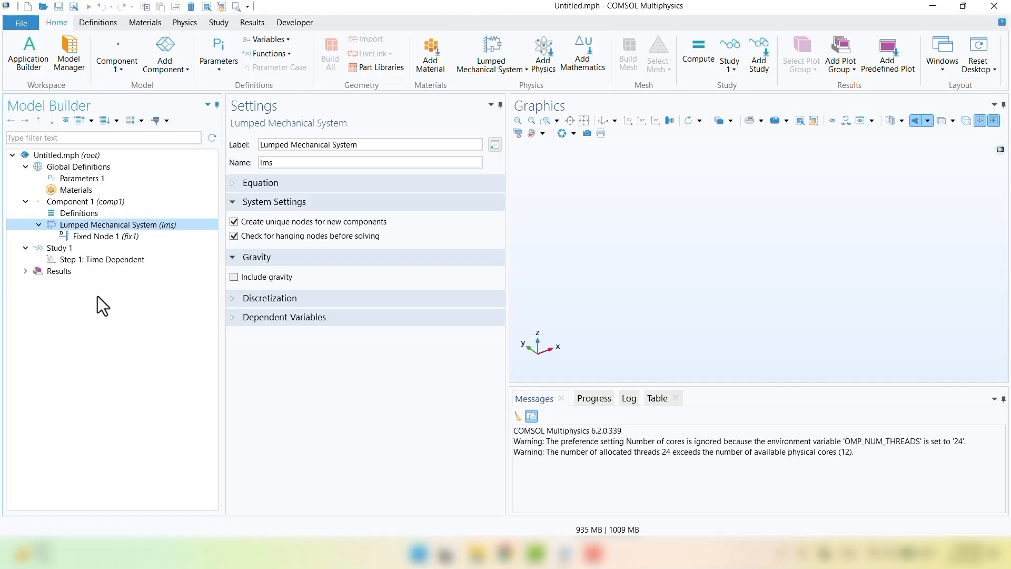
left_click(178, 27)
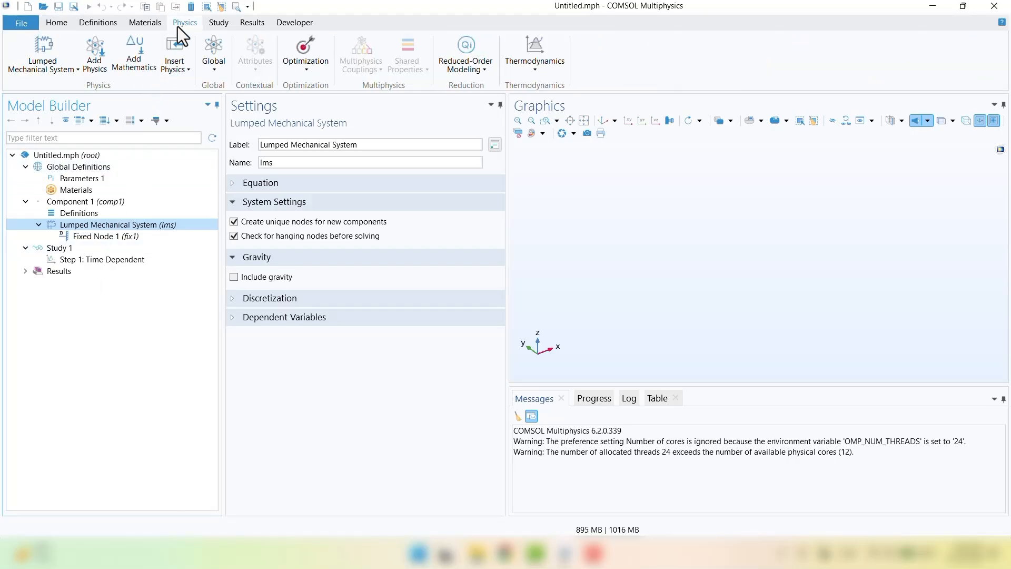
left_click(216, 71)
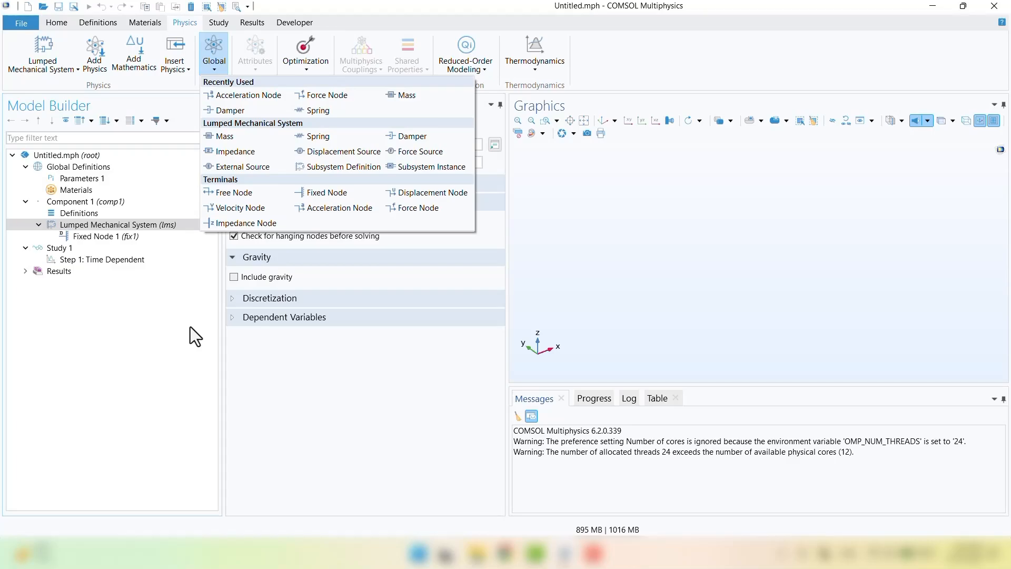
left_click(304, 137)
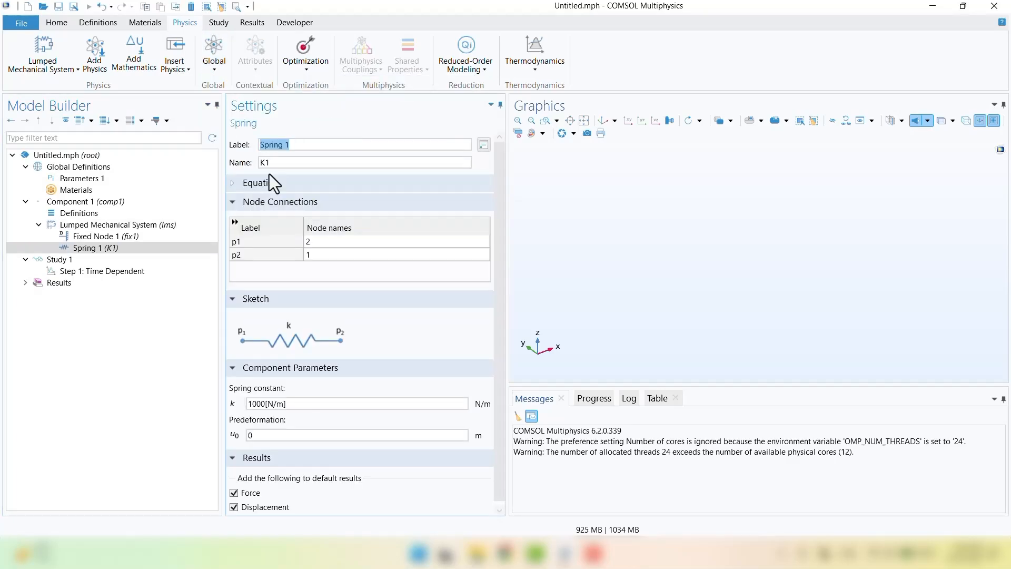
Step: Connect Spring 1 between nodes 0 and 1 and set its spring constant to 800[N/m]
left_click(134, 335)
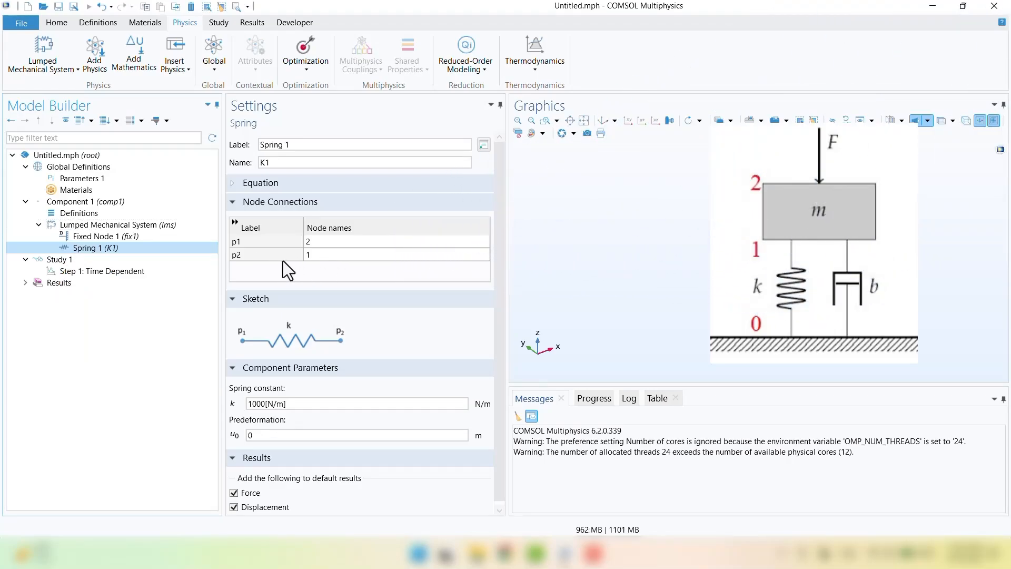
double_click(326, 241)
type("0")
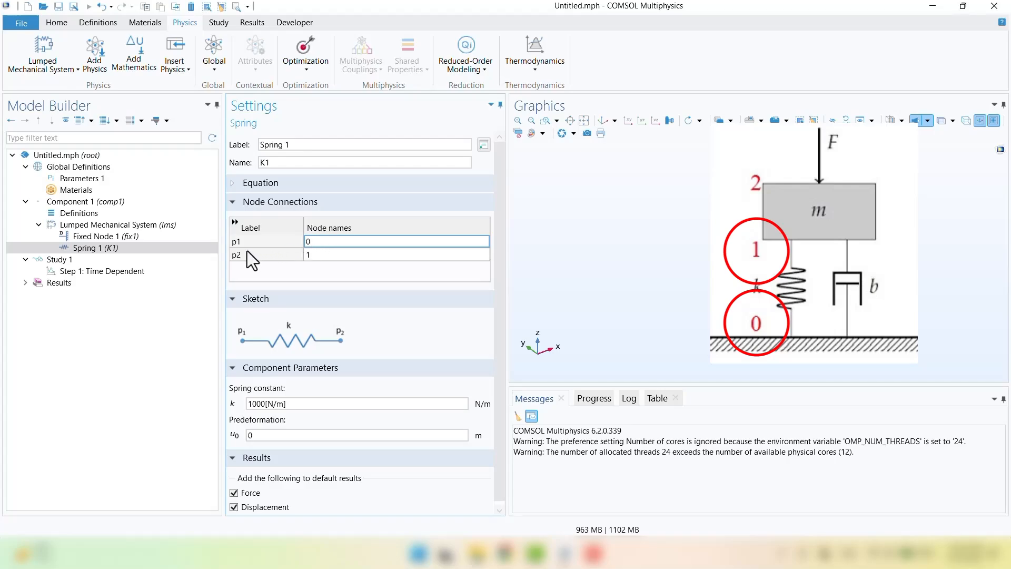
left_click(312, 255)
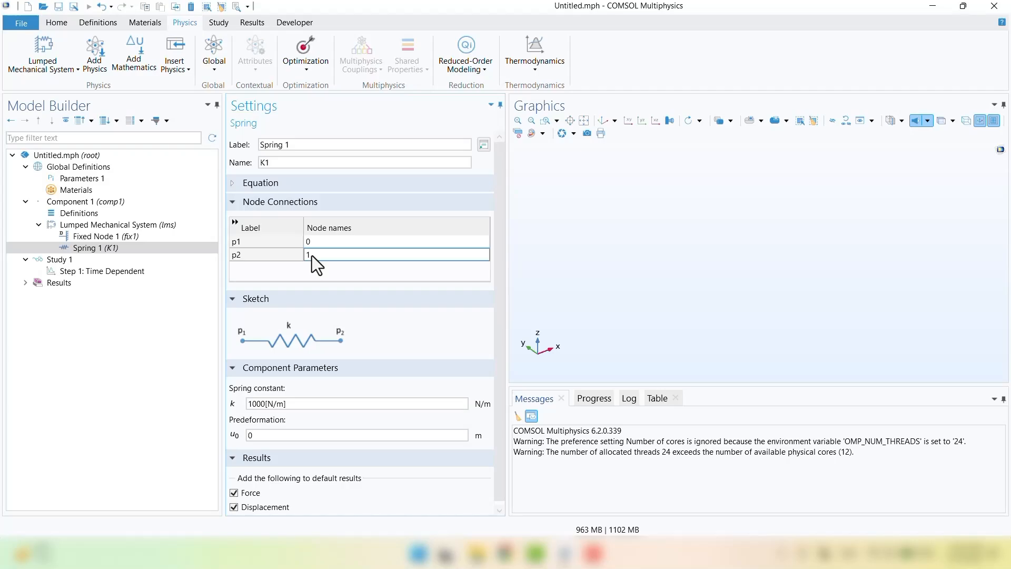
double_click(255, 403)
type("8")
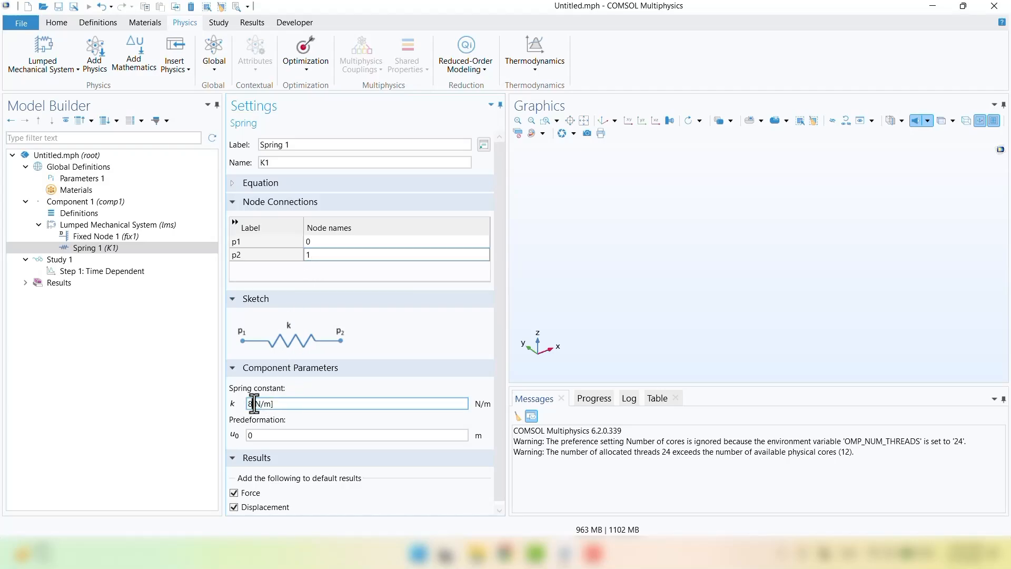
type("00")
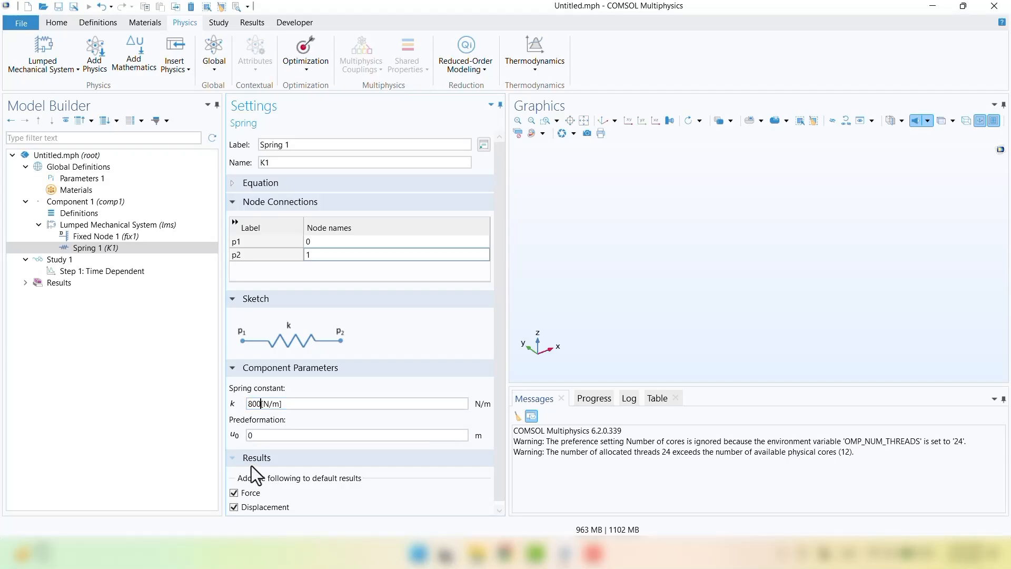
scroll(275, 473, "down", 1)
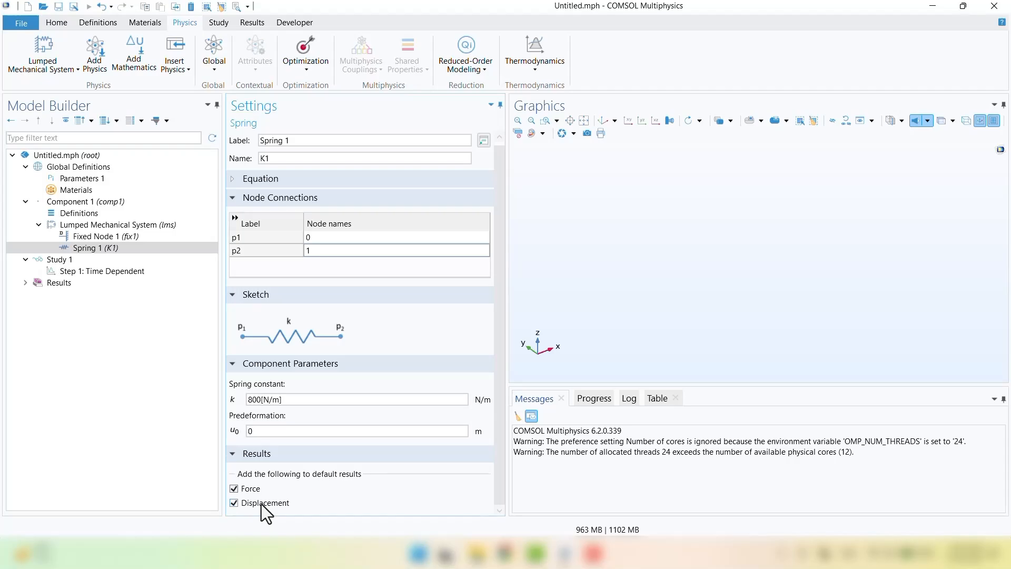
Step: Add Damper 1 between nodes 0 and 1 with damping coefficient 5[N*s/m]
right_click(126, 227)
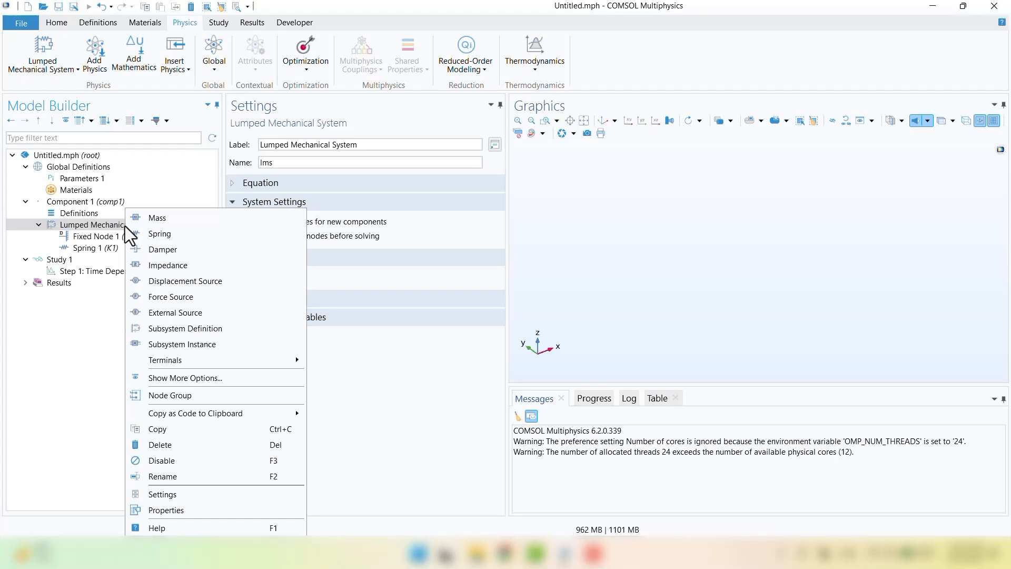
left_click(153, 249)
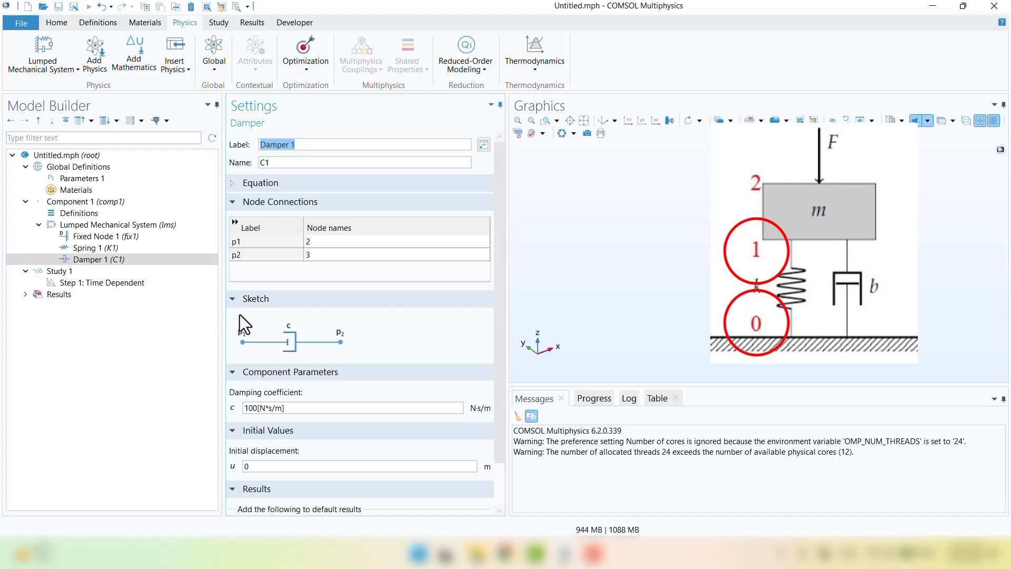
left_click(333, 242)
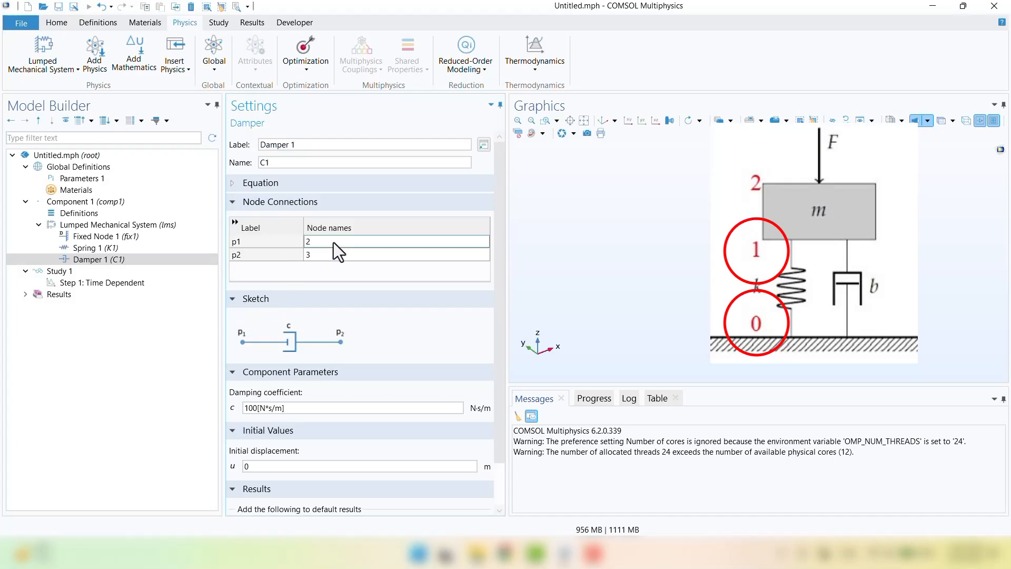
type("0")
left_click(327, 256)
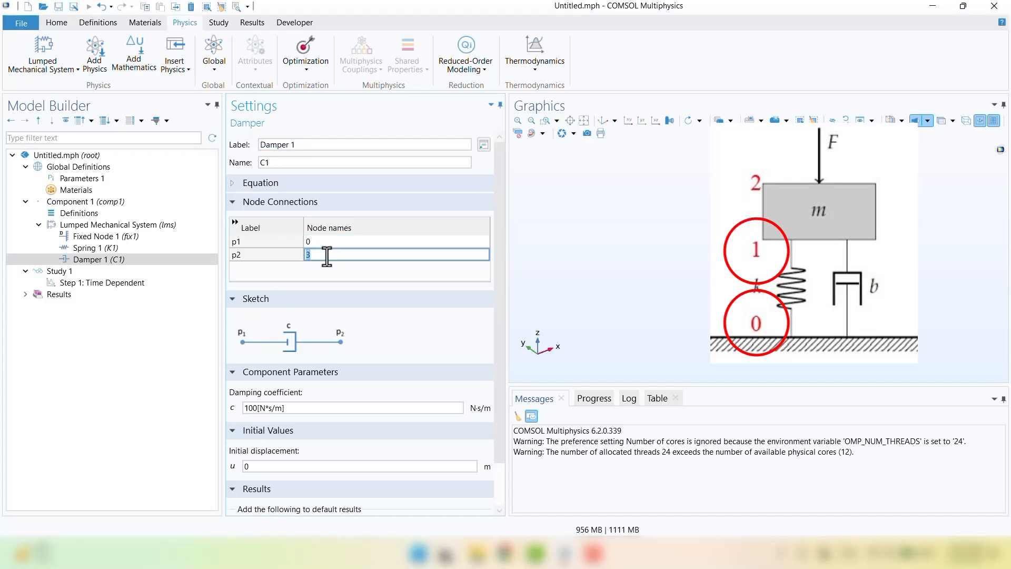
type("1")
left_click(189, 337)
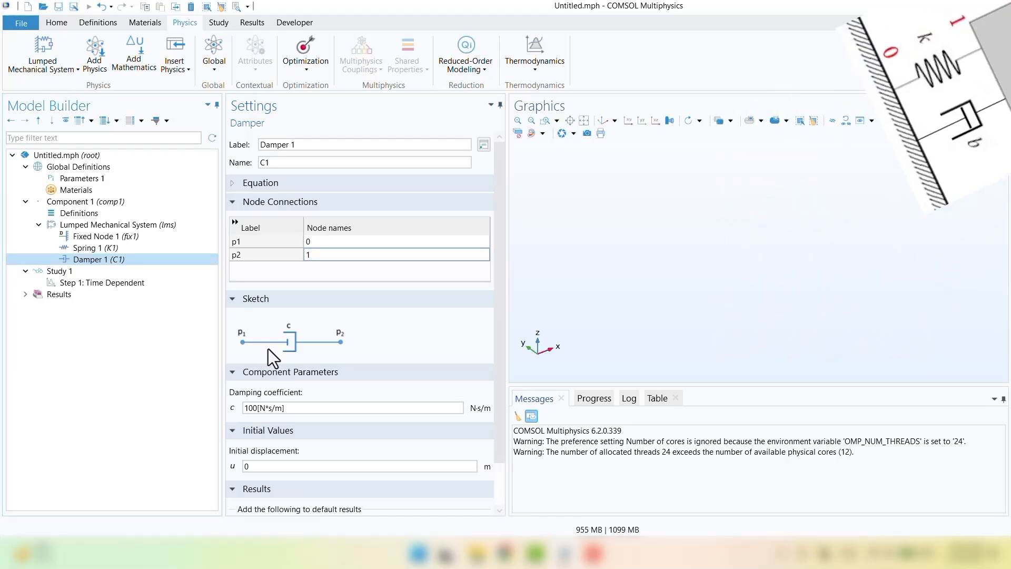
left_click(249, 408)
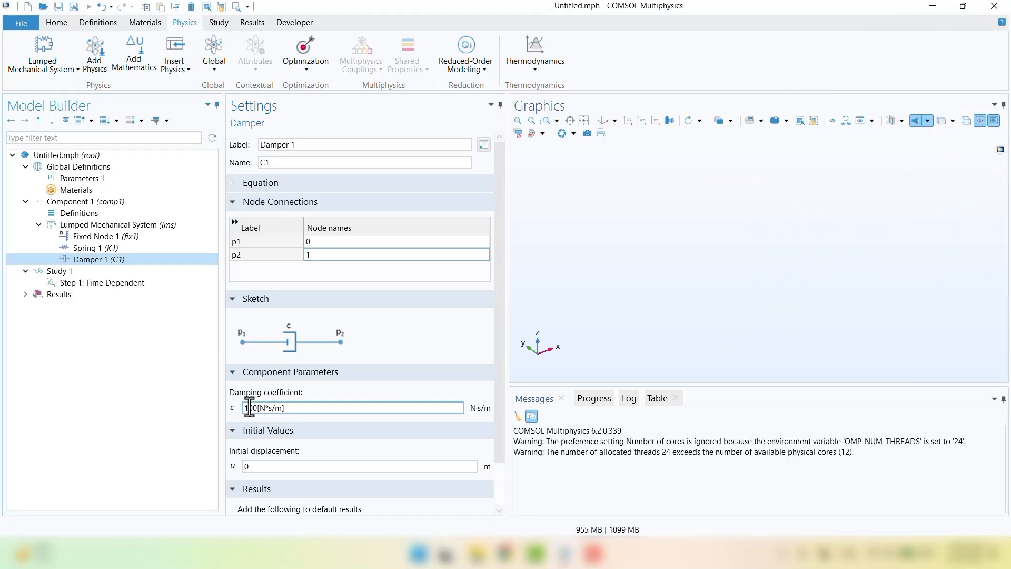
double_click(249, 408)
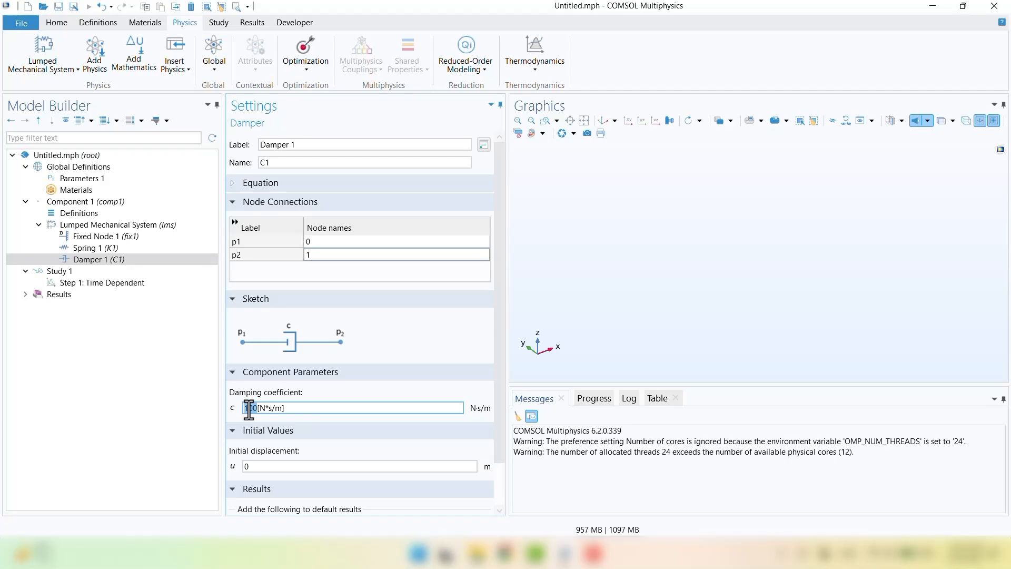
type("5")
key("Return")
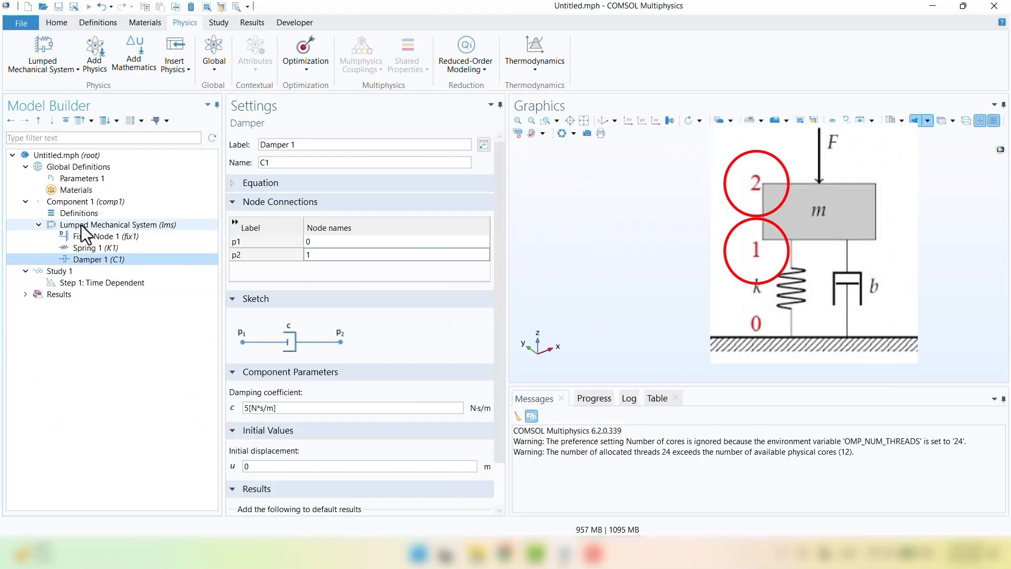
Step: Add Mass 1 connecting nodes 1 and 2, changing its mass from 10 to 2[kg]
right_click(82, 227)
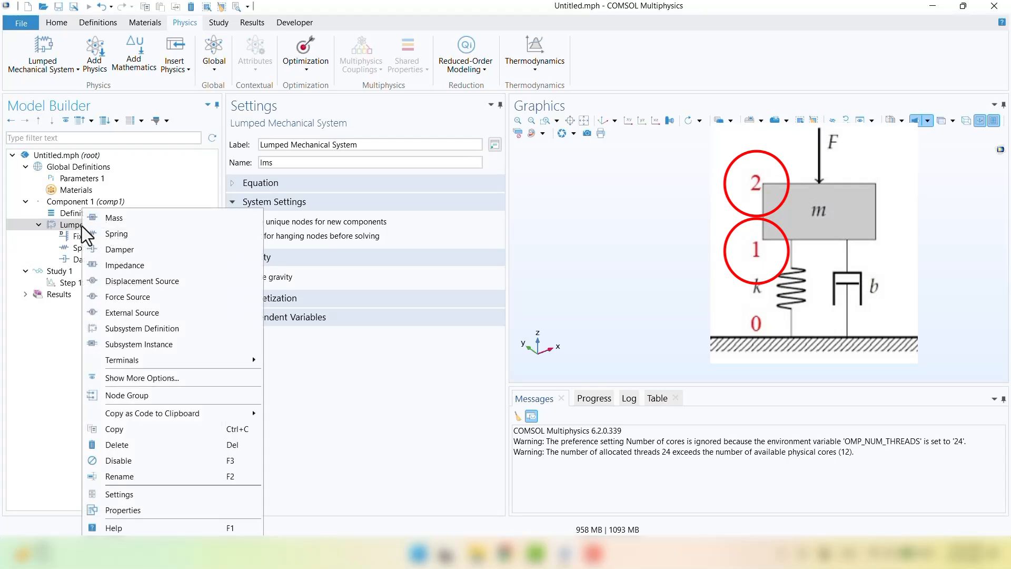
left_click(125, 219)
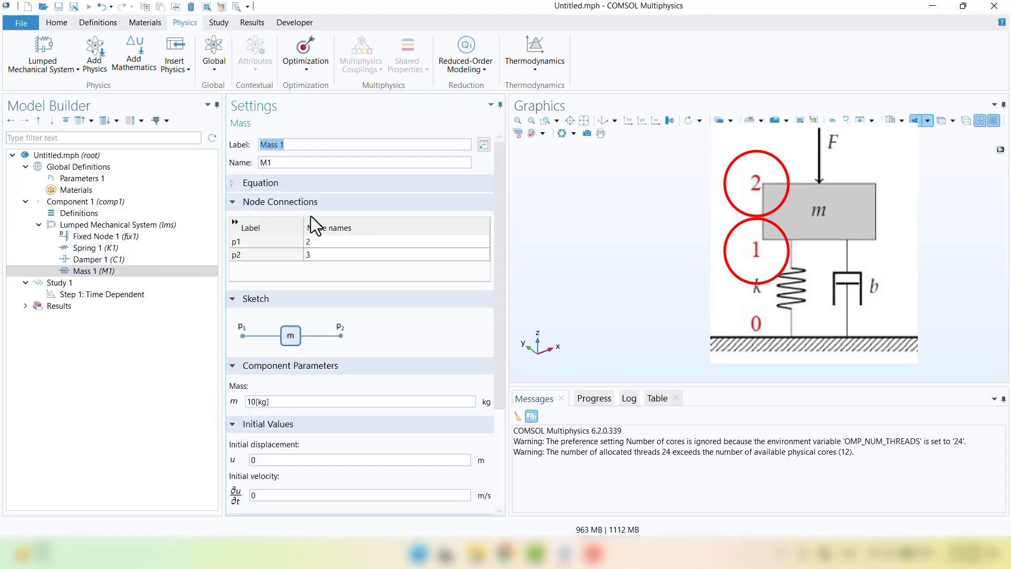
left_click(328, 244)
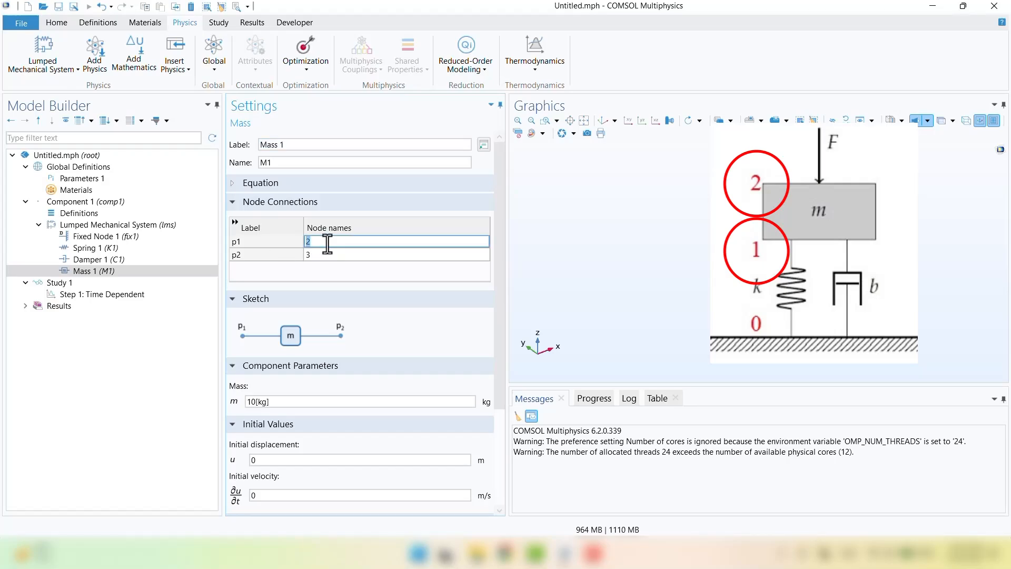
type("1")
left_click(338, 255)
type("2")
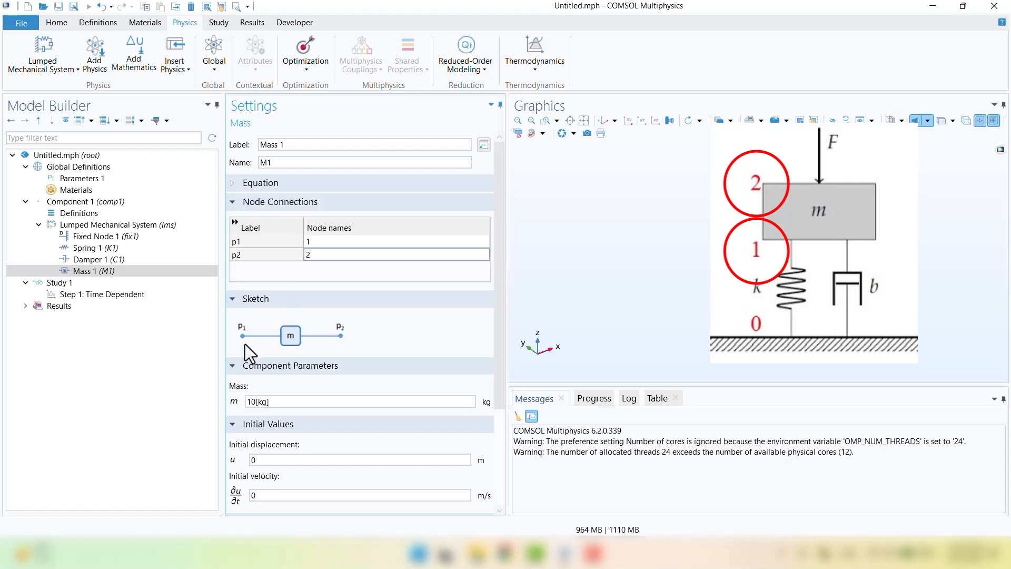
left_click(256, 402)
double_click(252, 401)
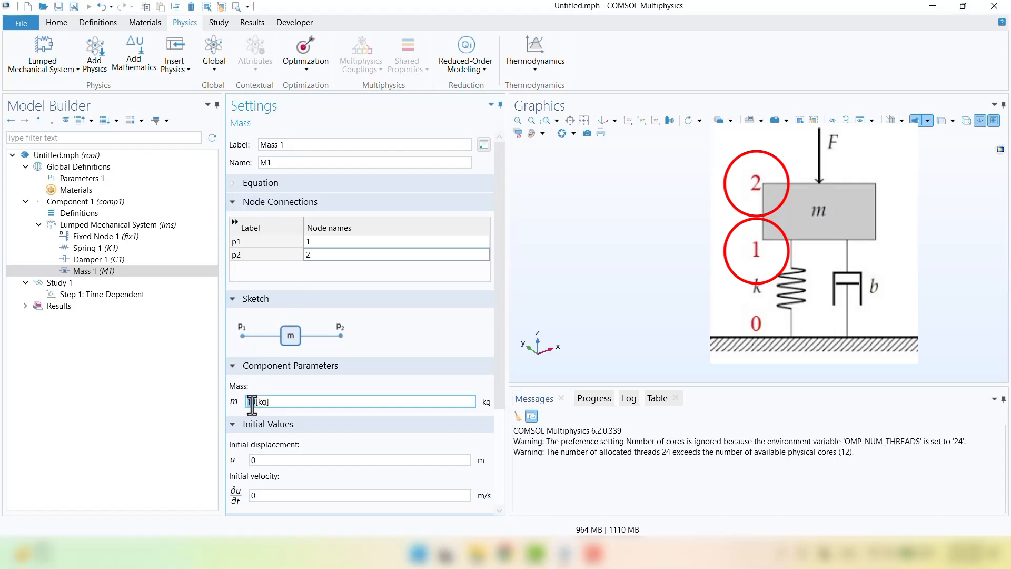
type("2")
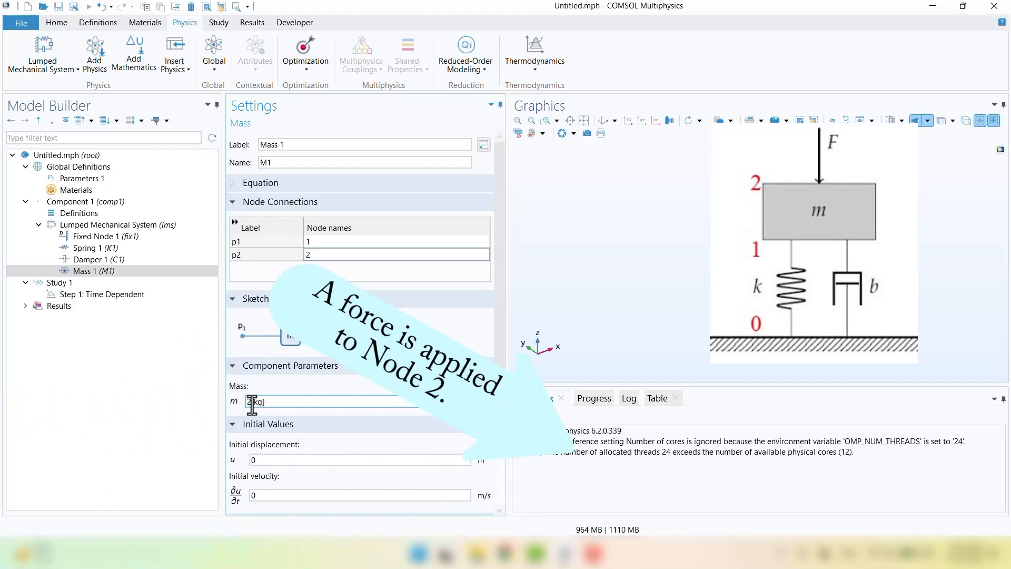
left_click(186, 347)
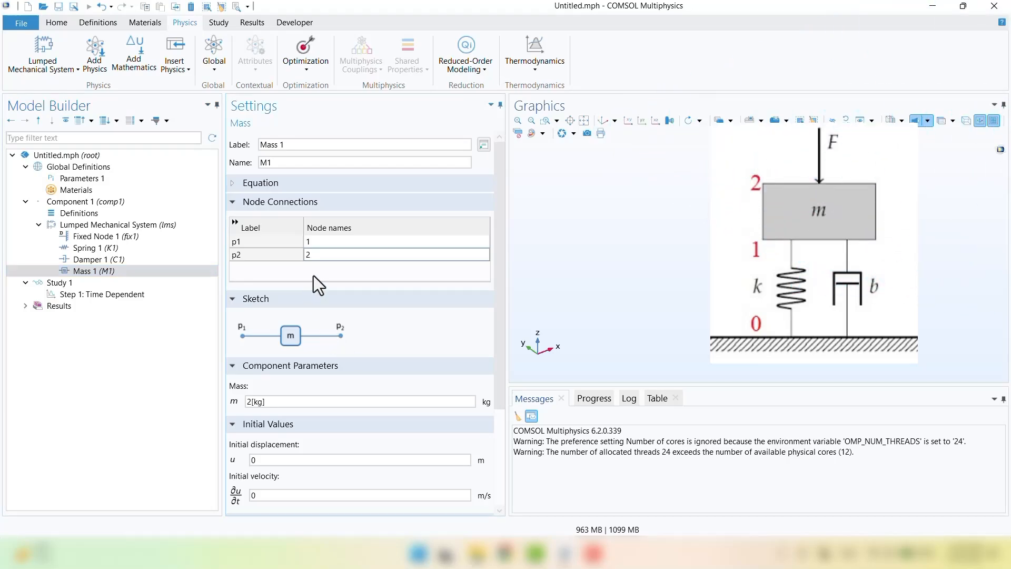
Step: Add a Force Node on node 2 applying a force of 100*cos(40*t) N
left_click(102, 226)
right_click(102, 227)
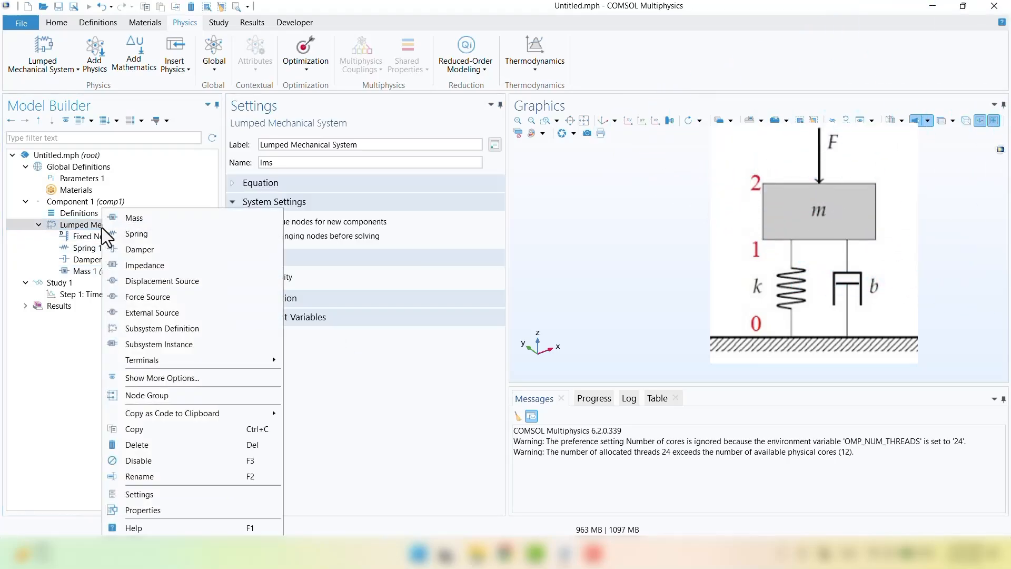
mouse_move(158, 361)
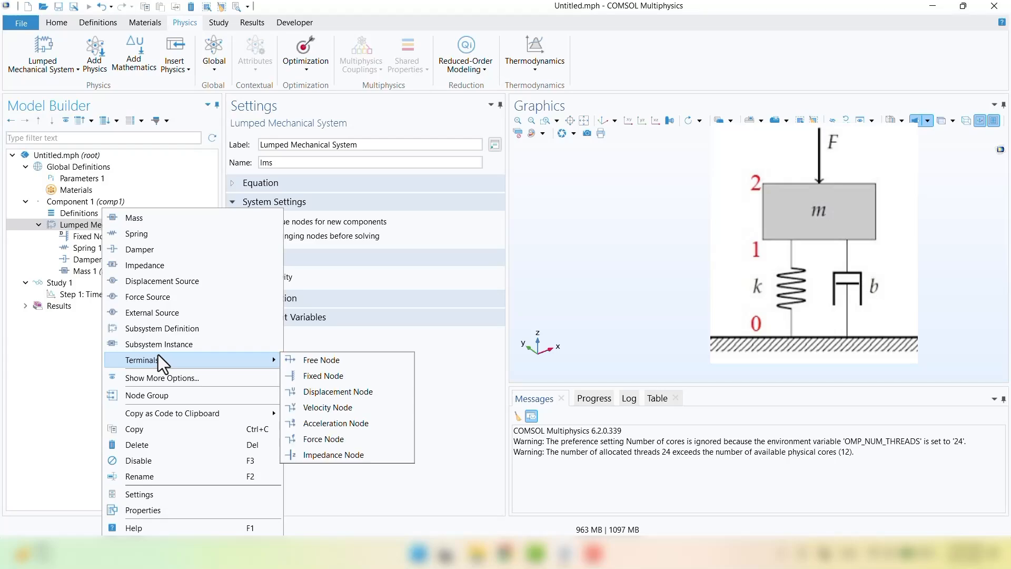
left_click(344, 439)
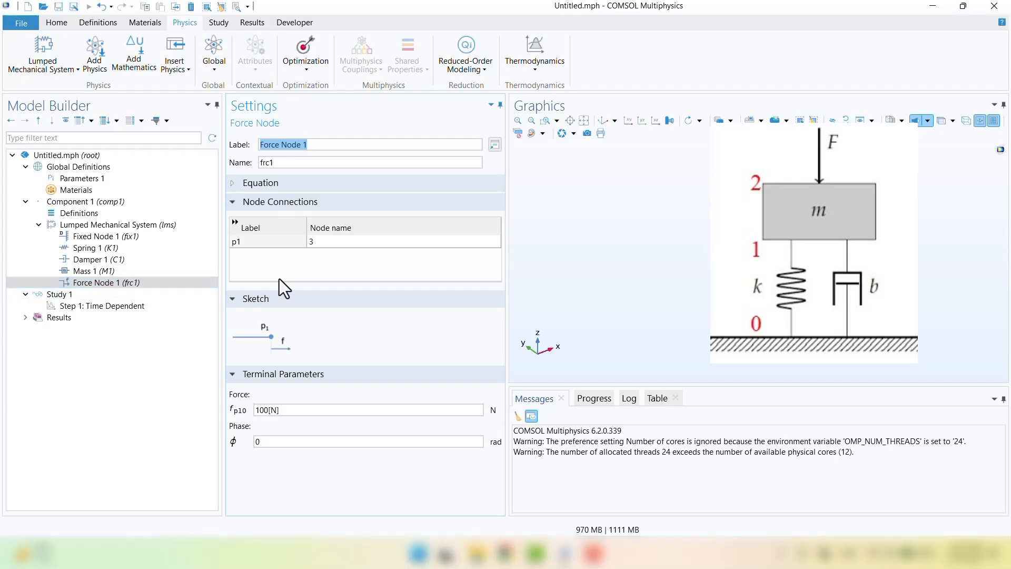
left_click(342, 240)
type("2")
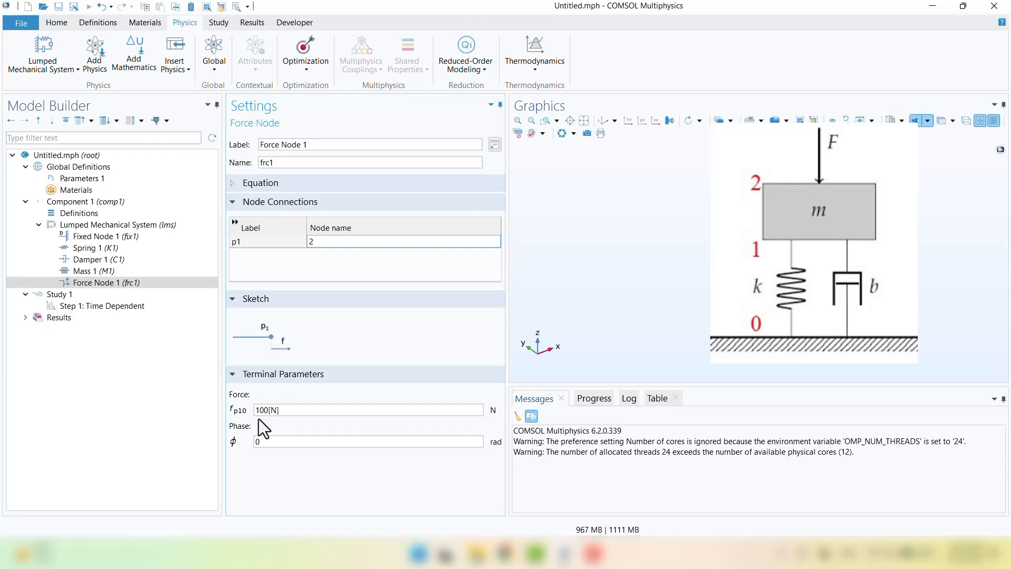
left_click(266, 187)
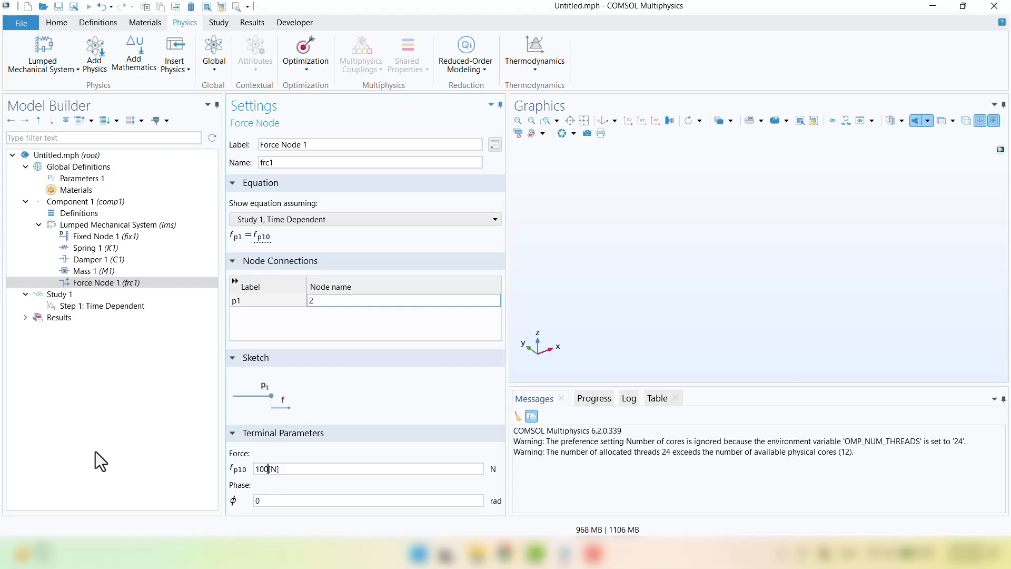
type("*cos(40*t)")
Step: Rewrite the force as 100*cos(40*t/(1[s])) so the cosine argument is dimensionless
left_click(150, 446)
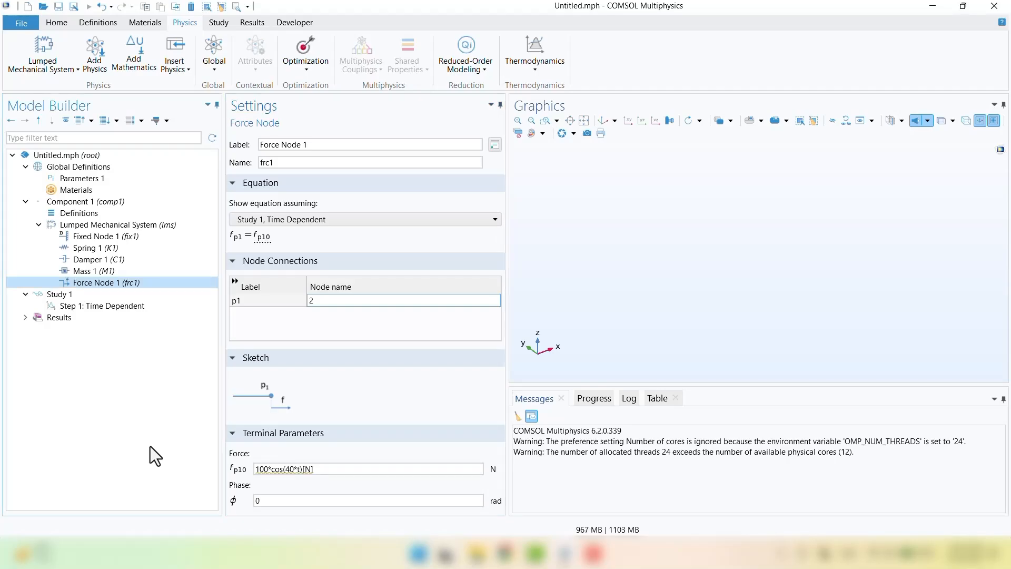
left_click(283, 470)
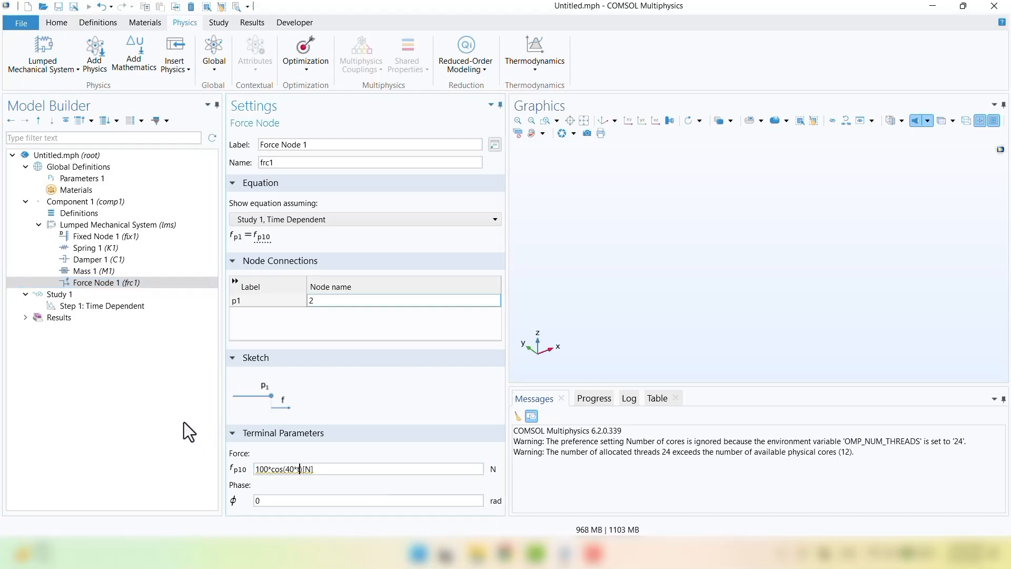
type("/(1 [s])")
Step: Set the Time Dependent step's output times to range(0,0.01,2)
left_click(107, 307)
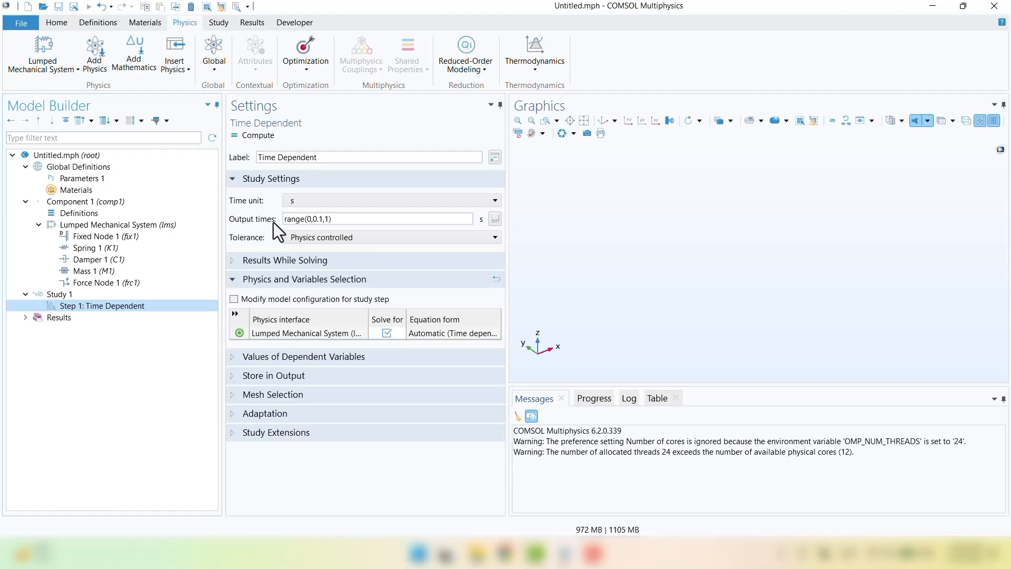
double_click(318, 219)
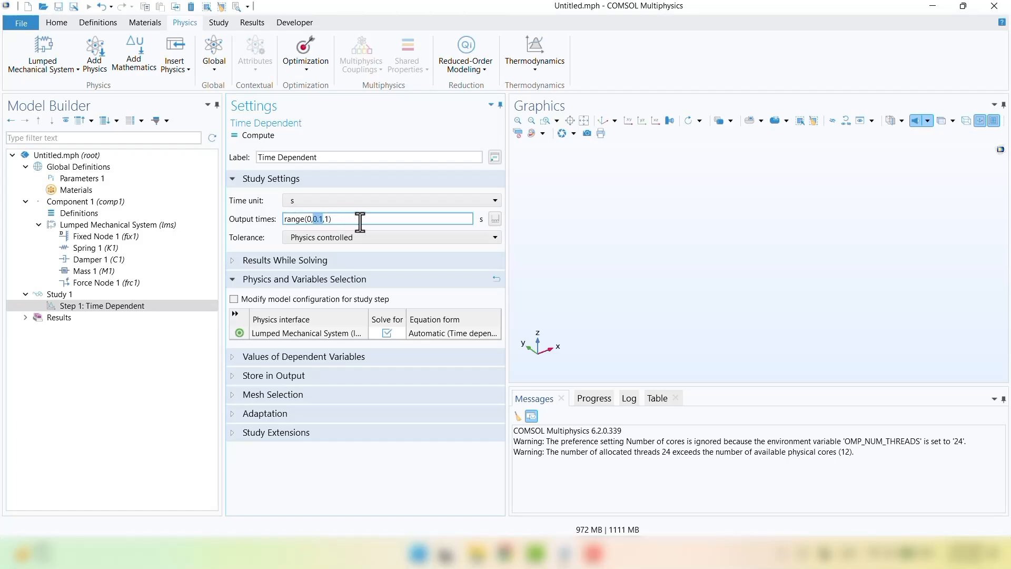
left_click(494, 220)
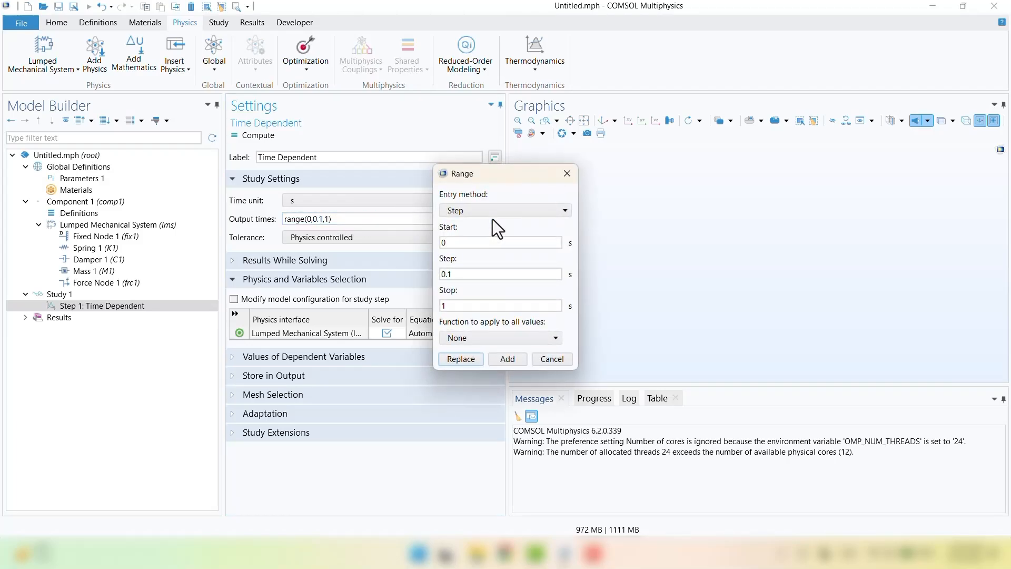
left_click(466, 274)
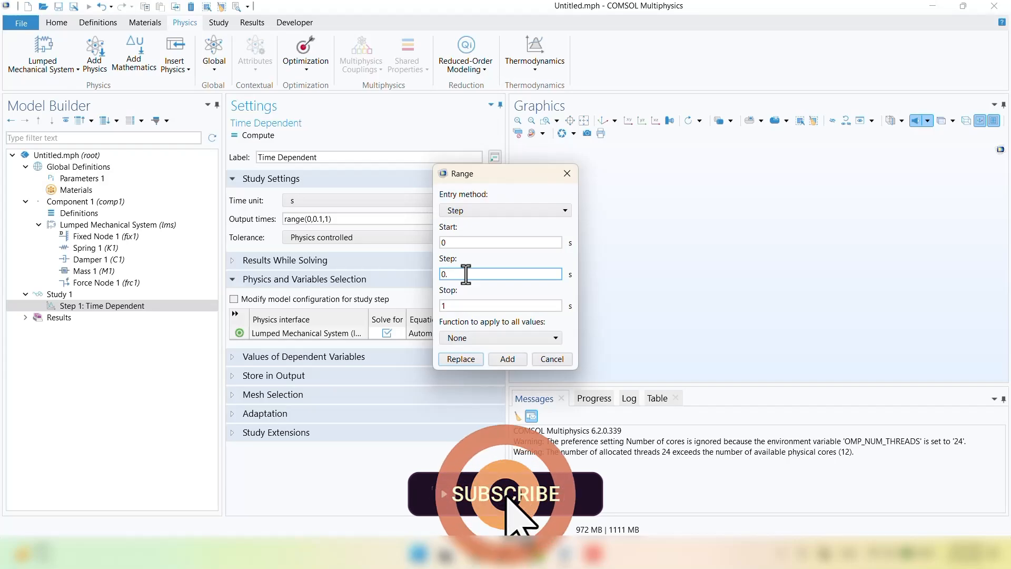
key("BackSpace")
type("01")
left_click_drag(463, 306, 438, 309)
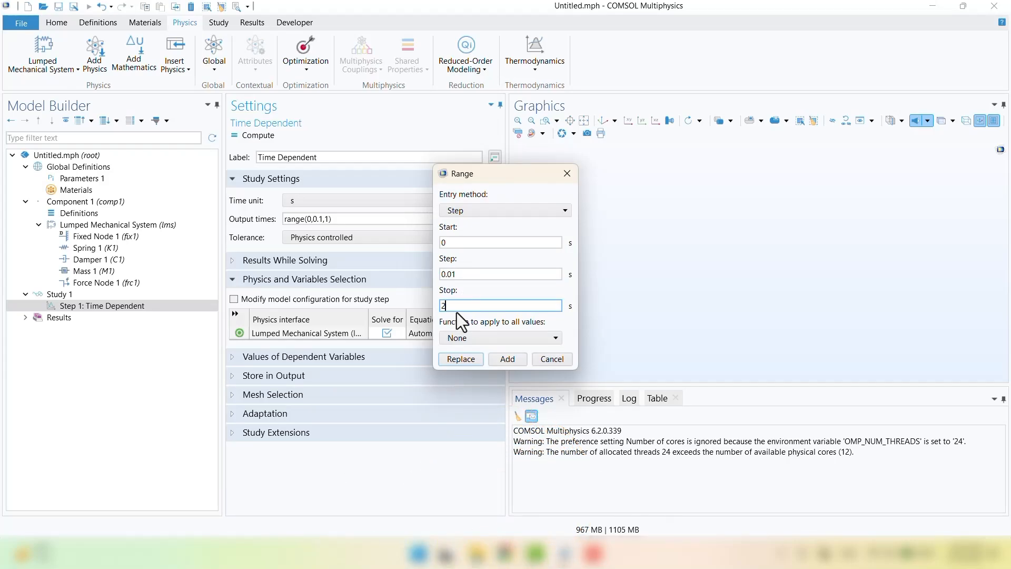
type("2")
left_click(473, 363)
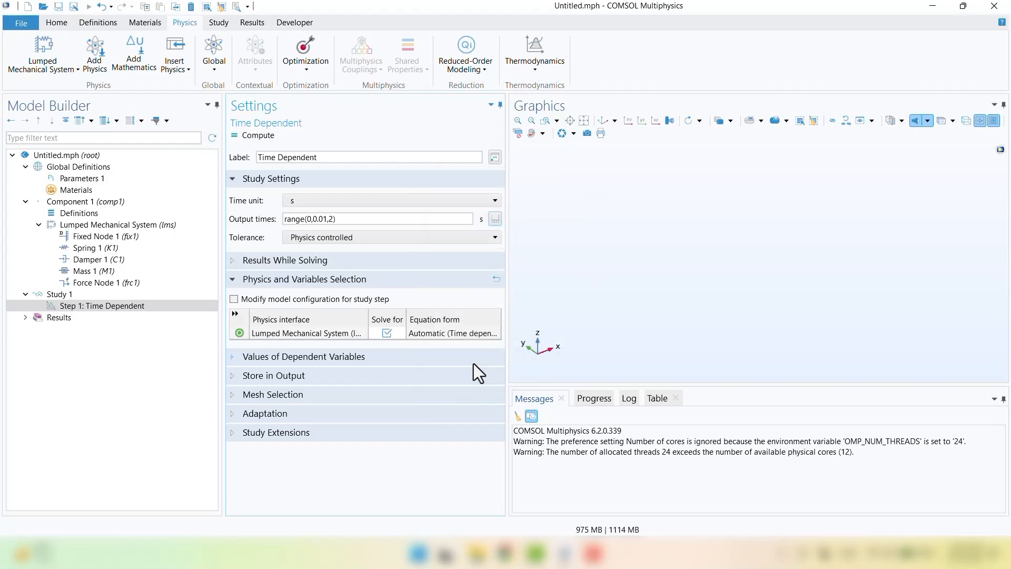
Step: Compute the time-dependent study and view the Displacement and Force plots over 0–2 s
left_click(252, 138)
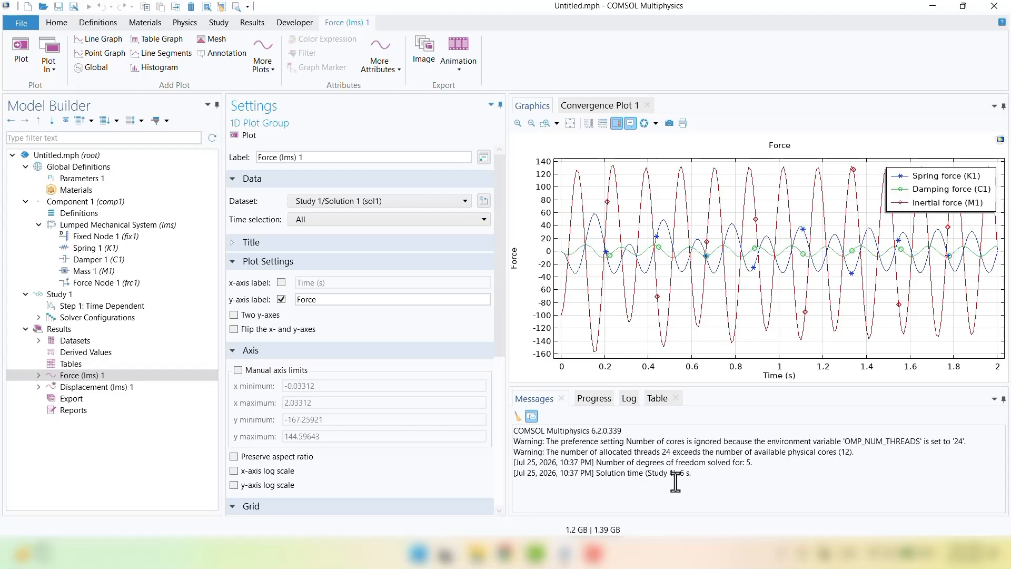
left_click_drag(679, 473, 690, 474)
left_click(701, 485)
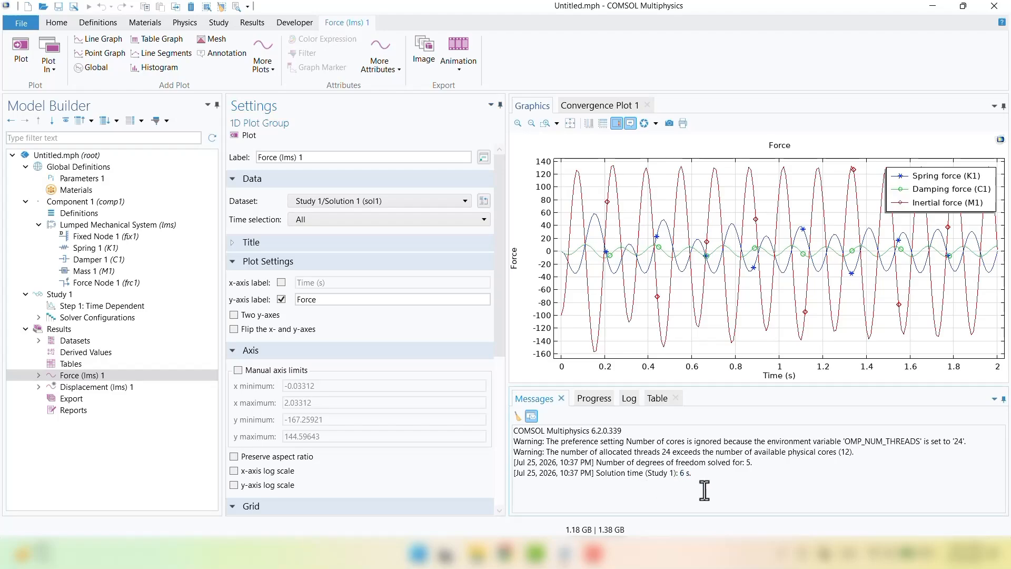
left_click(97, 387)
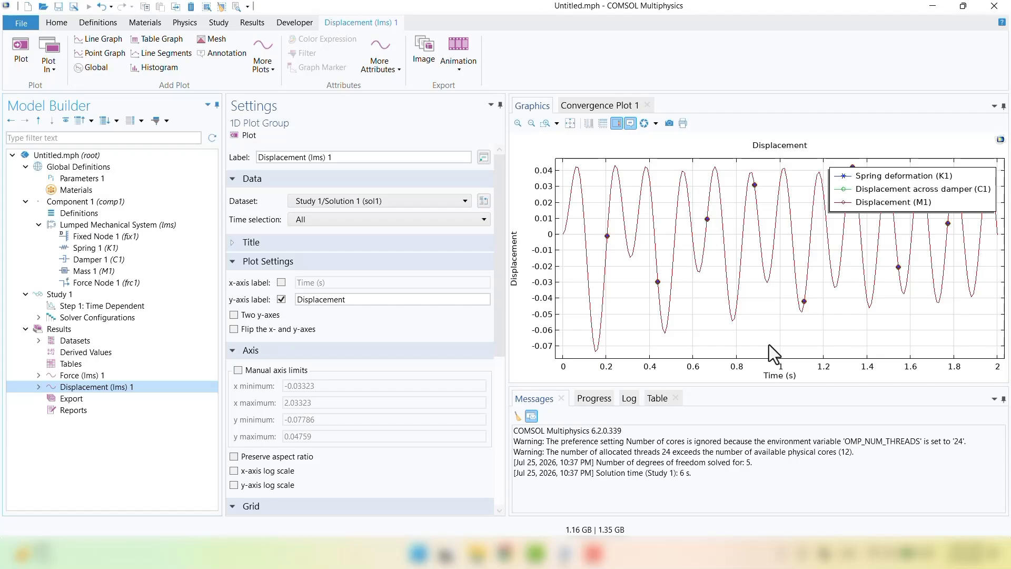
left_click(64, 379)
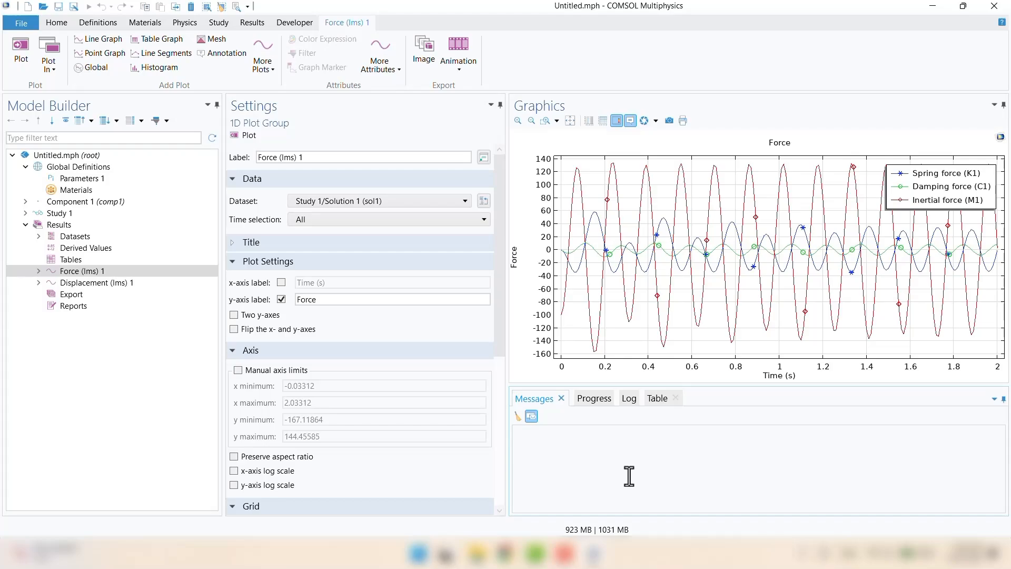
Step: Add a second study with a Frequency Domain step and select that step for editing
left_click(226, 26)
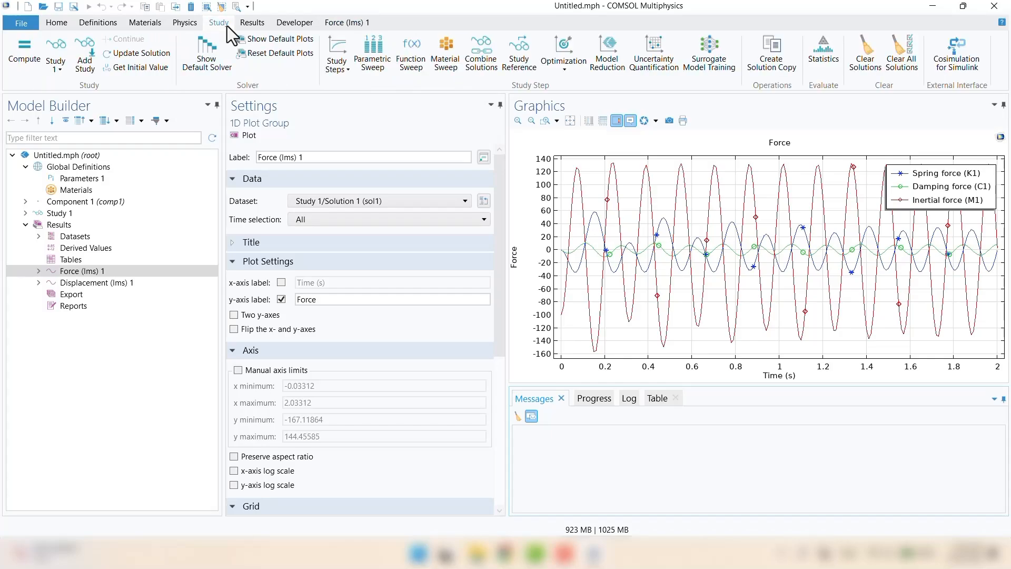
left_click(87, 49)
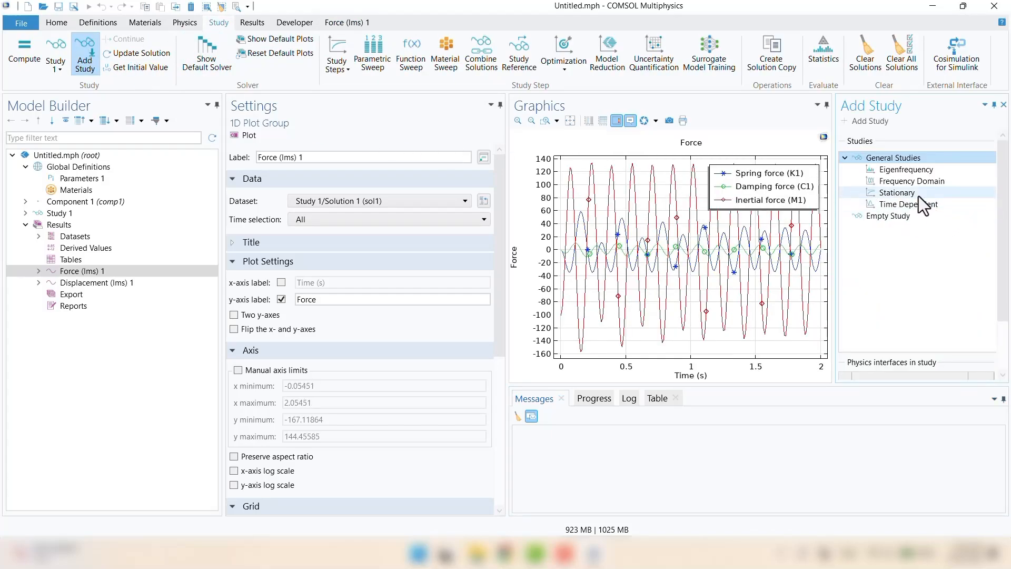
left_click(893, 185)
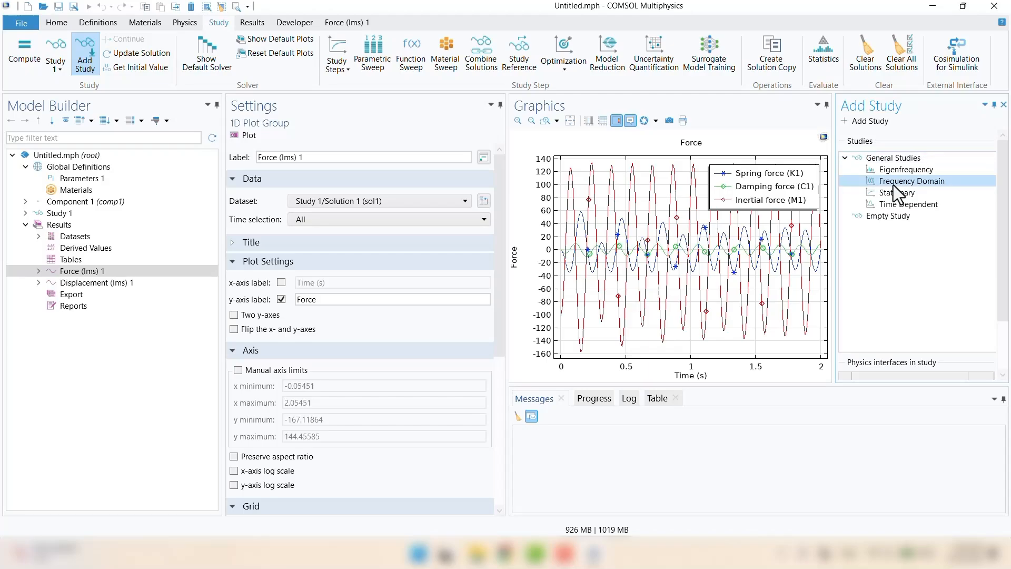
left_click(865, 122)
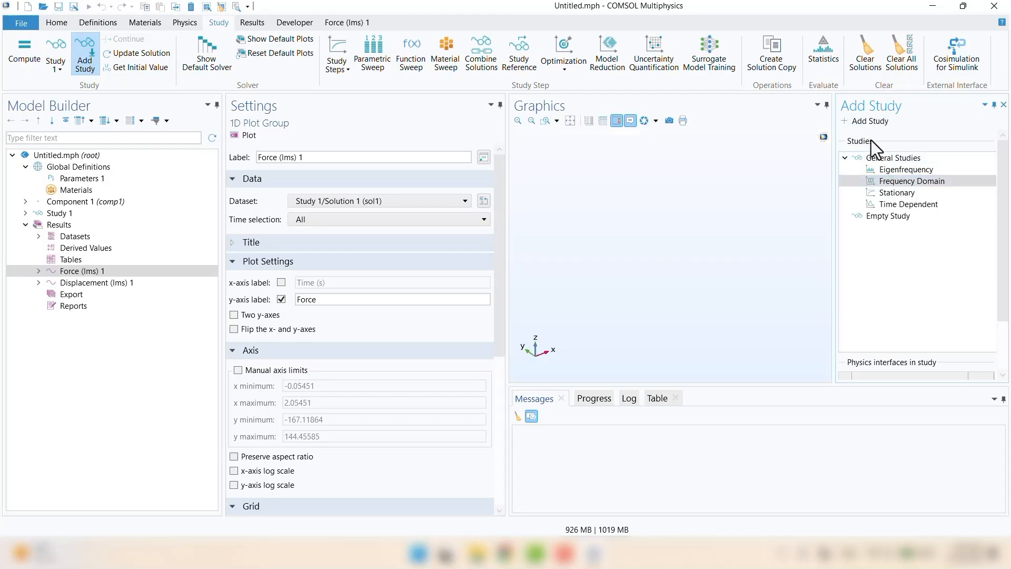
left_click(1004, 104)
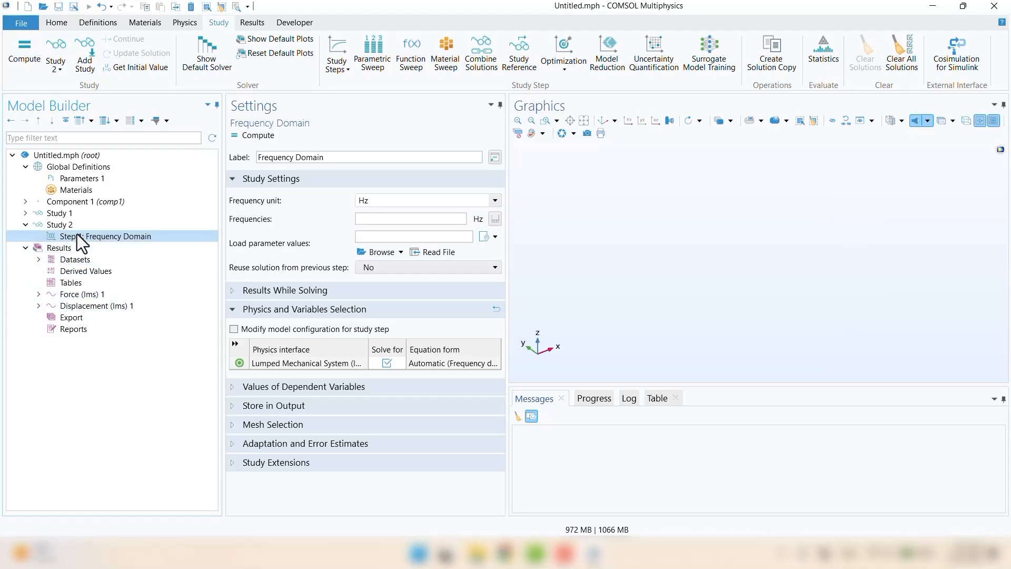
left_click(25, 213)
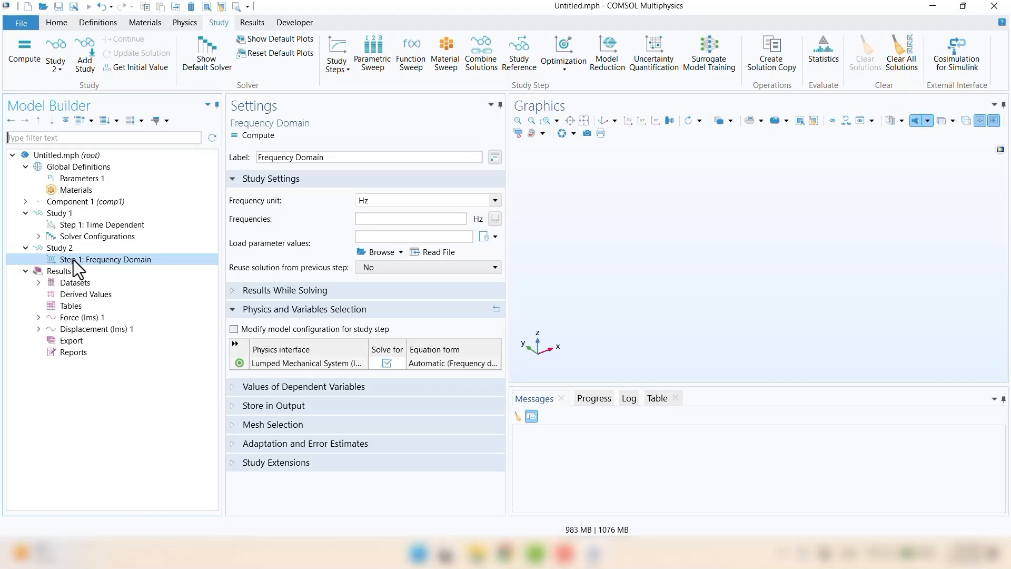
left_click(368, 235)
left_click(378, 219)
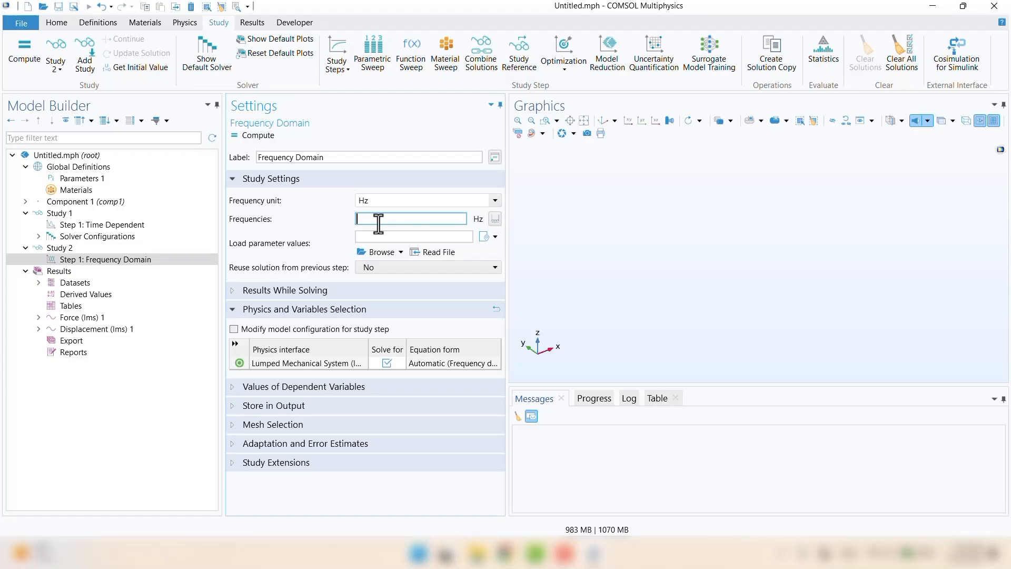
Step: Set Study 2's frequencies to range(1,1,30) Hz and compute it
left_click(493, 219)
type("1")
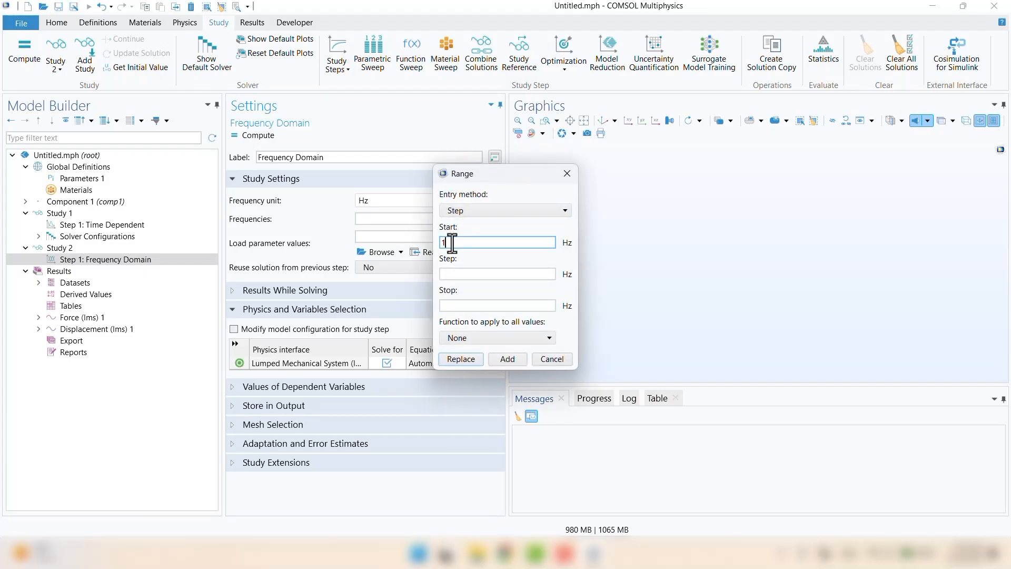
left_click(470, 273)
type("1")
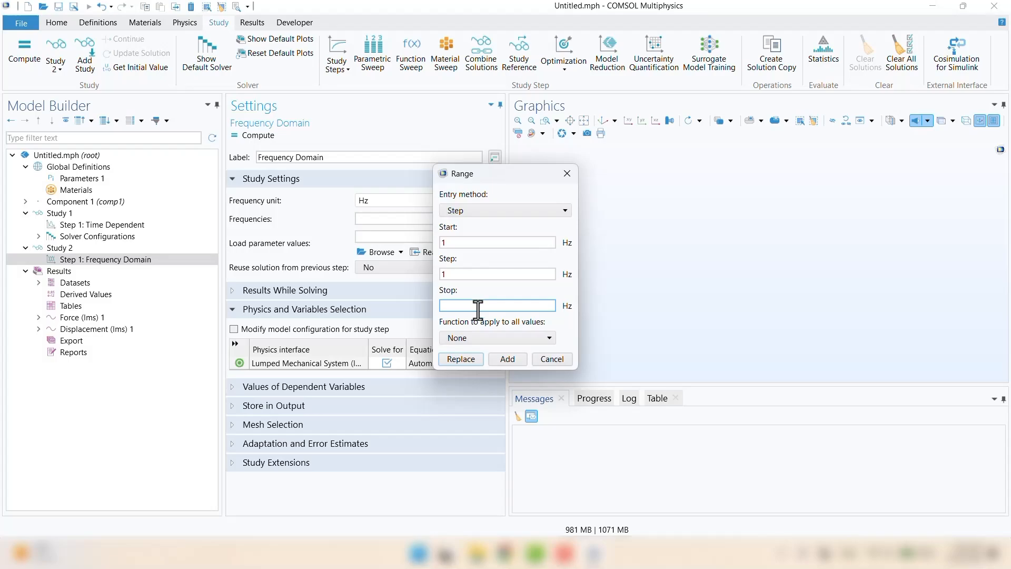
type("30")
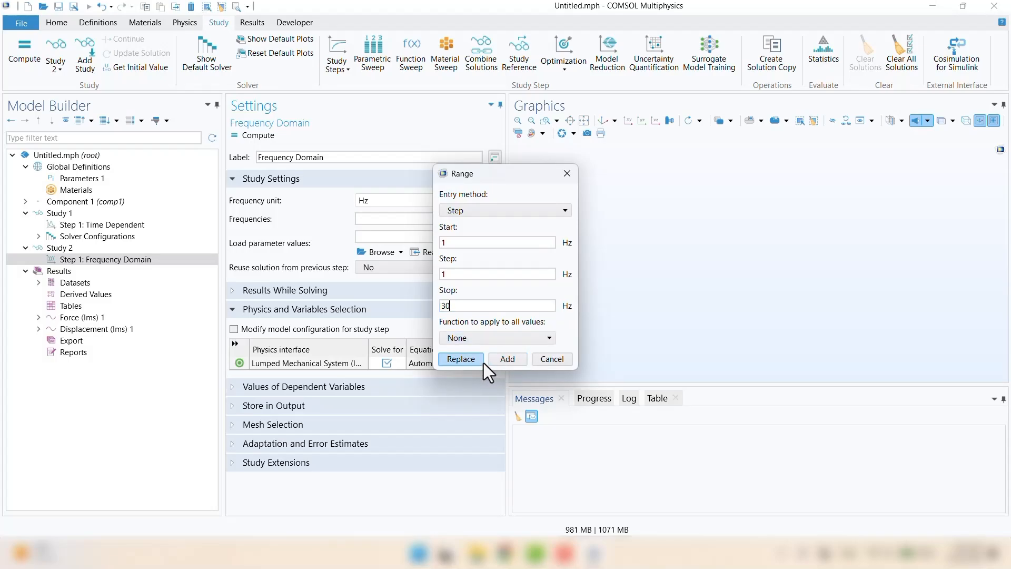
left_click(500, 360)
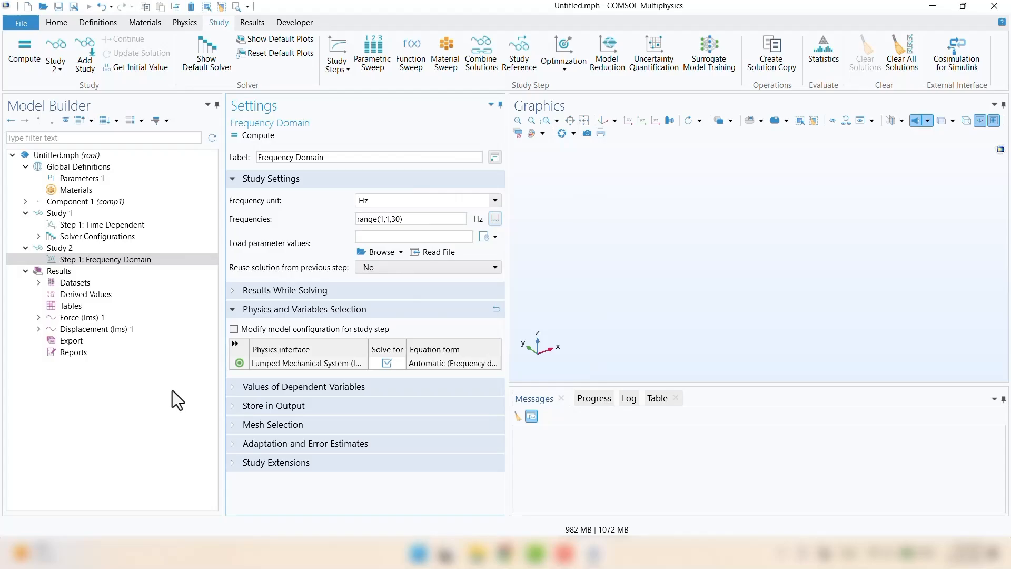
left_click(246, 141)
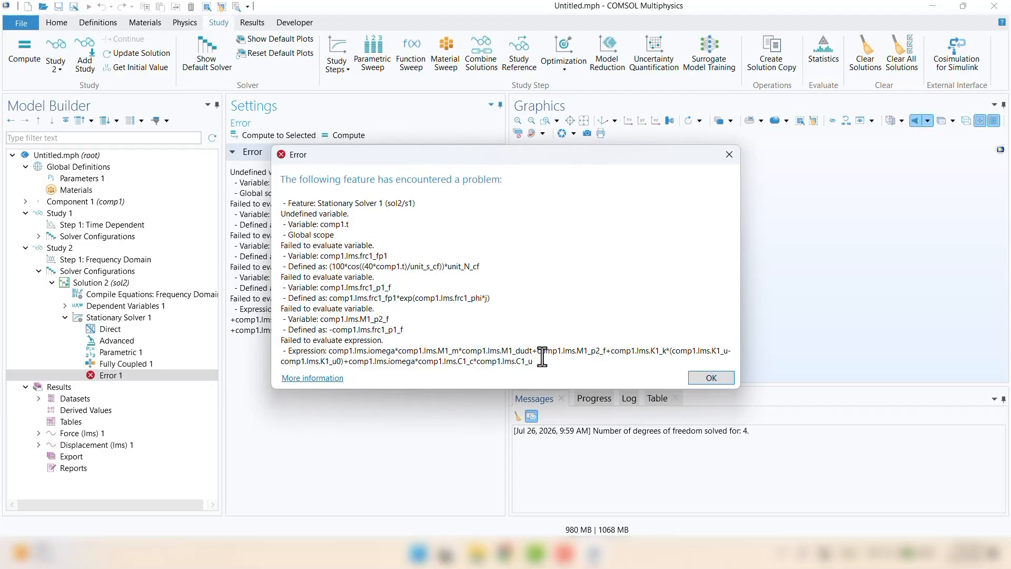
Step: Dismiss the undefined comp1.t solver error and expand Component 1 in the Model Builder
left_click(712, 379)
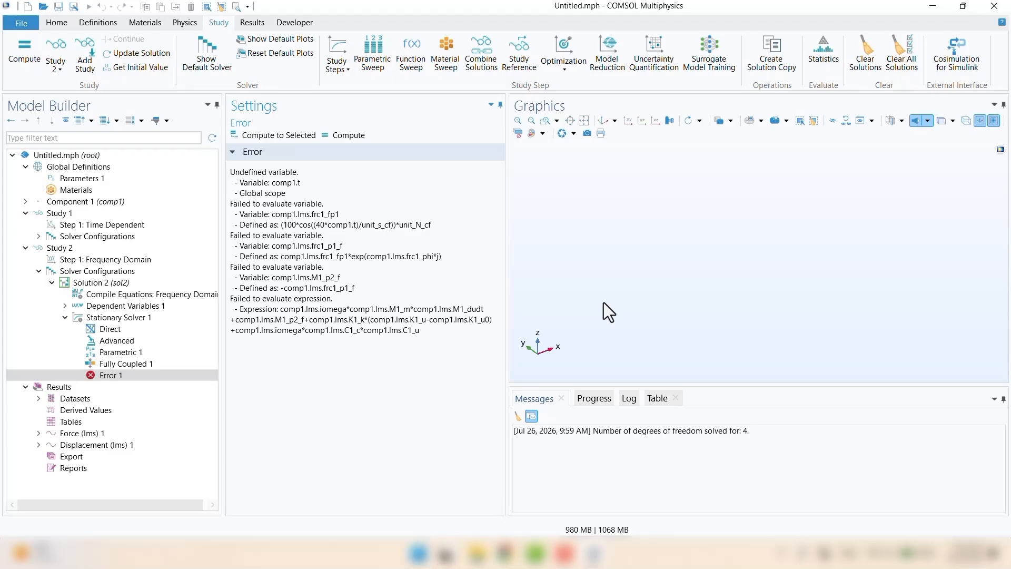
left_click(24, 202)
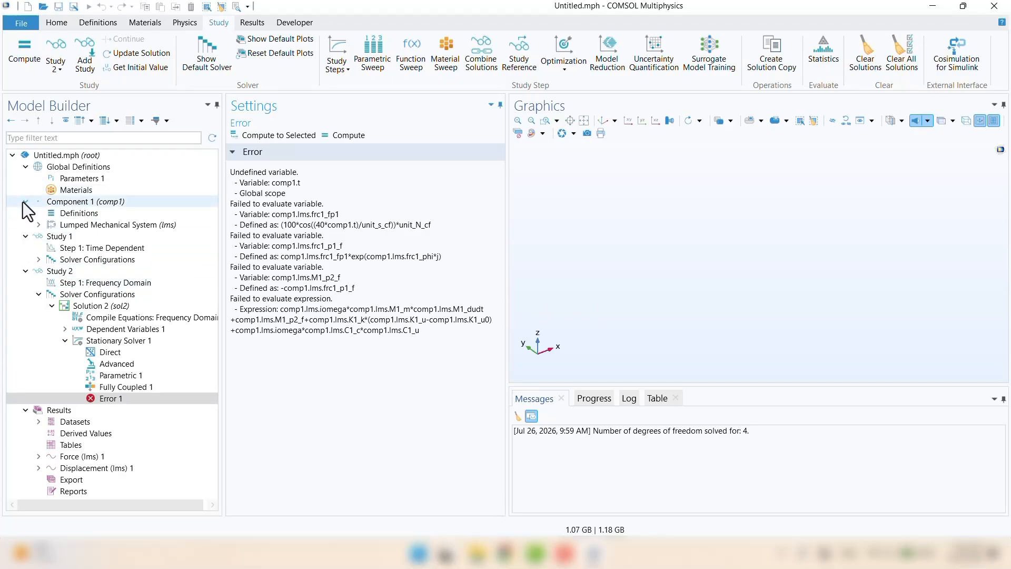
Step: Remove the cosine term so Force Node 1 applies a constant 100[N], then re-solve Study 2
left_click(42, 229)
left_click(93, 283)
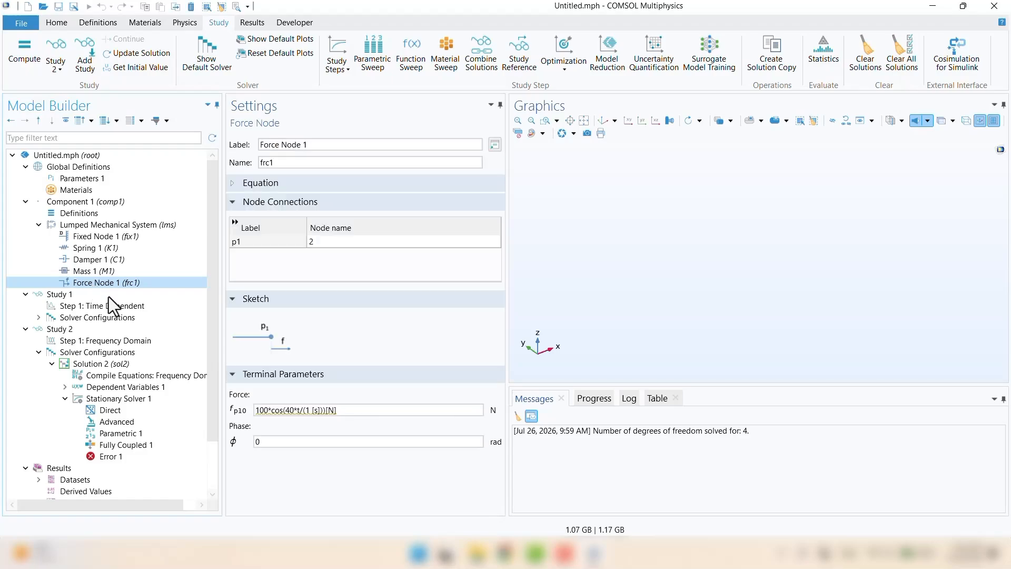
left_click_drag(326, 410, 271, 411)
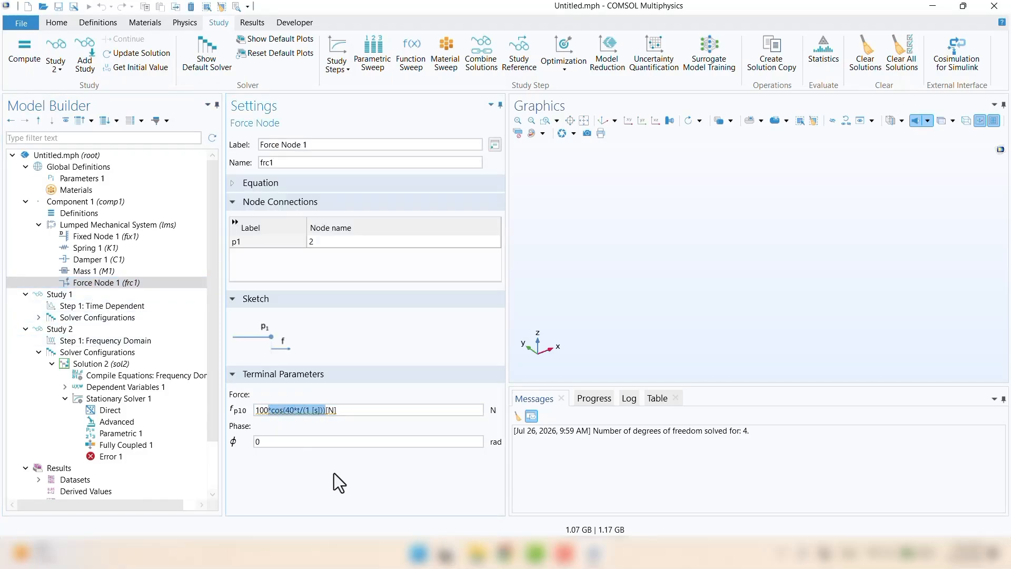
key("BackSpace")
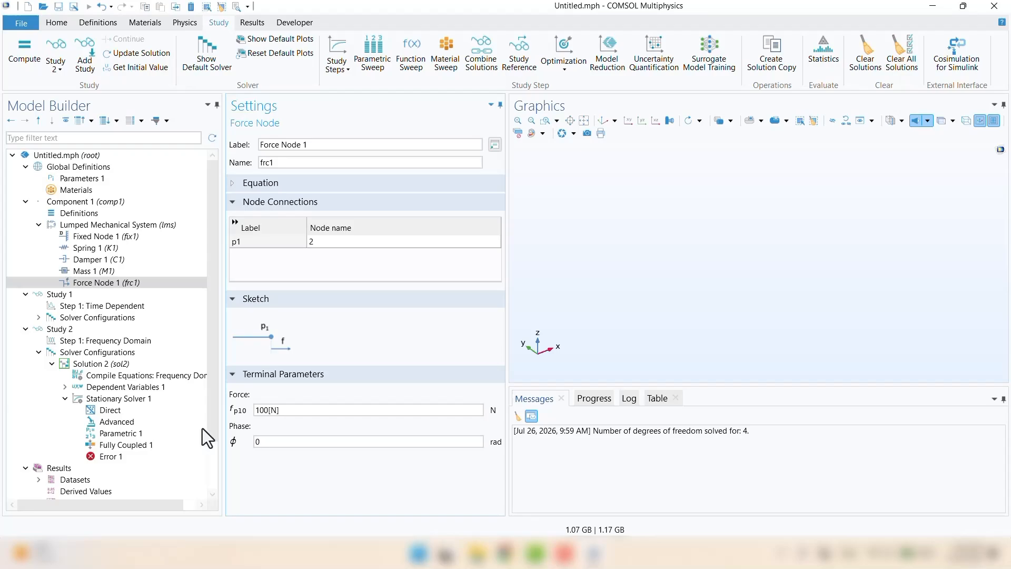
left_click(74, 332)
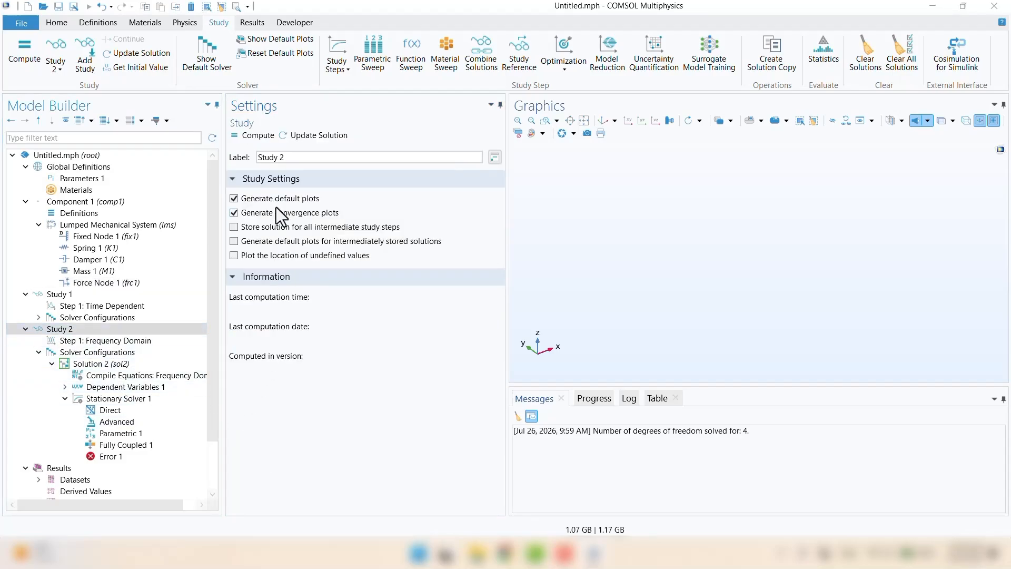
left_click(250, 137)
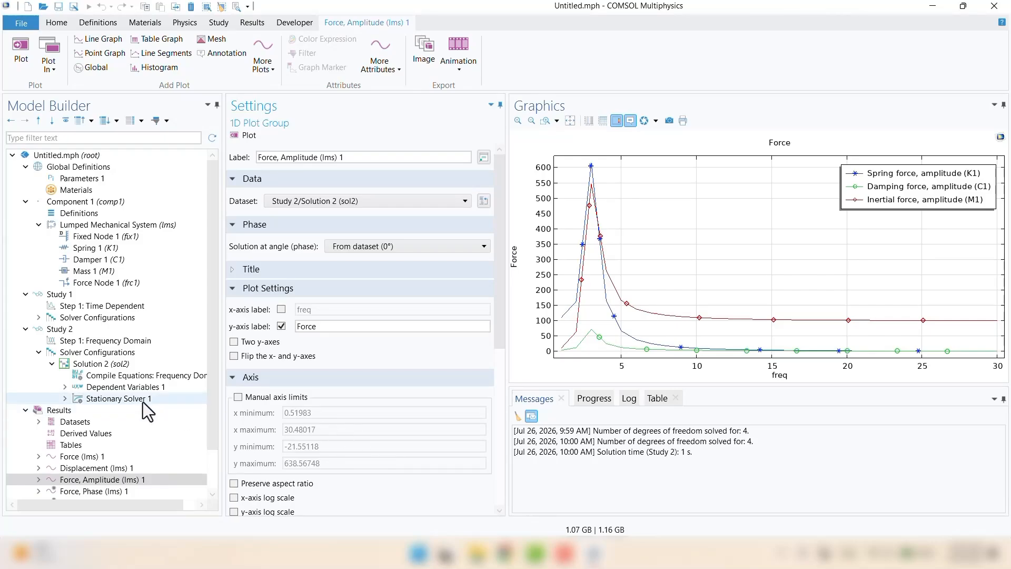
Step: Check the displacement amplitude peak of about 0.77 at 3 Hz, then show the displacement phase plot
scroll(143, 404, "down", 2)
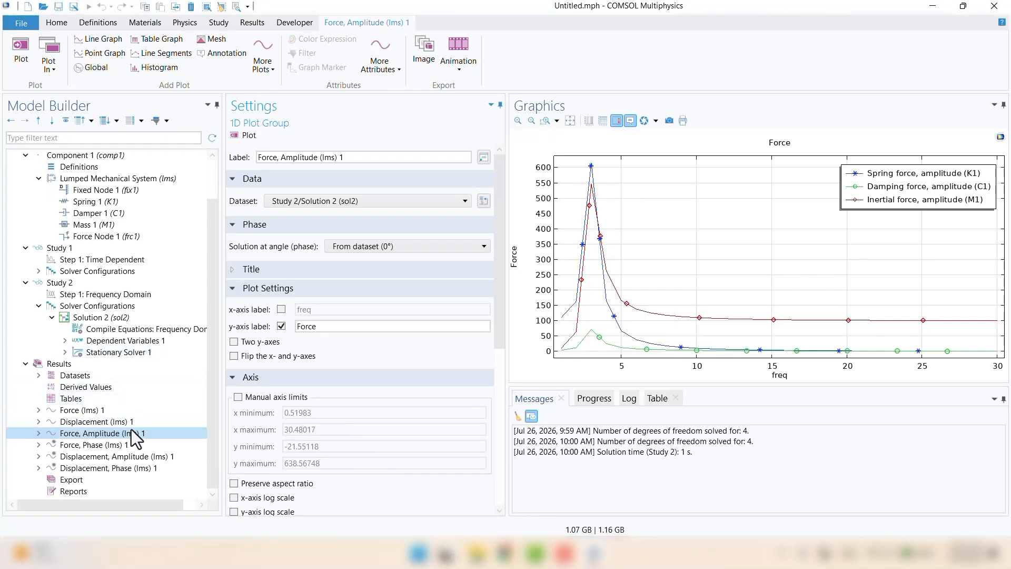
left_click(118, 461)
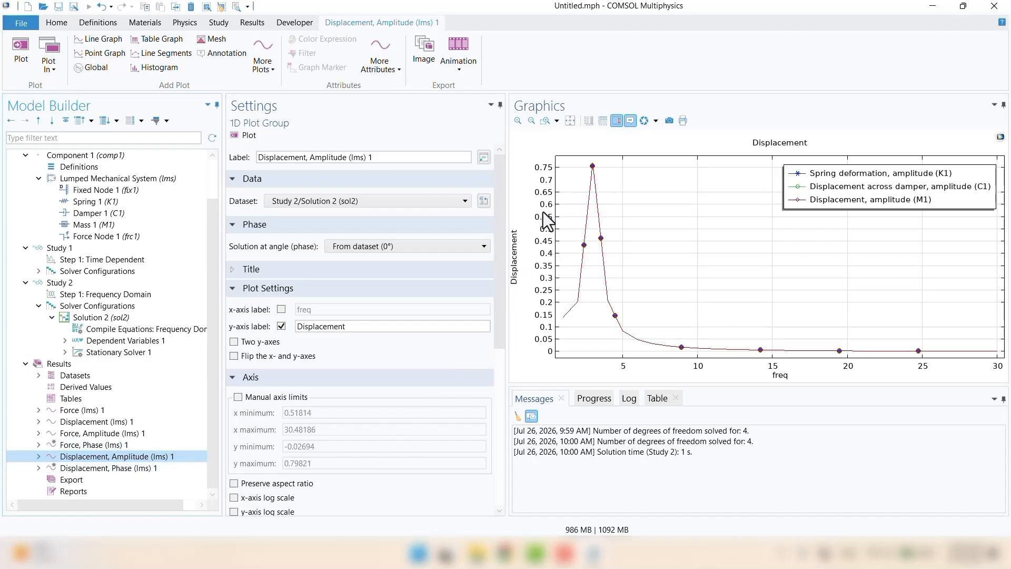
mouse_move(592, 165)
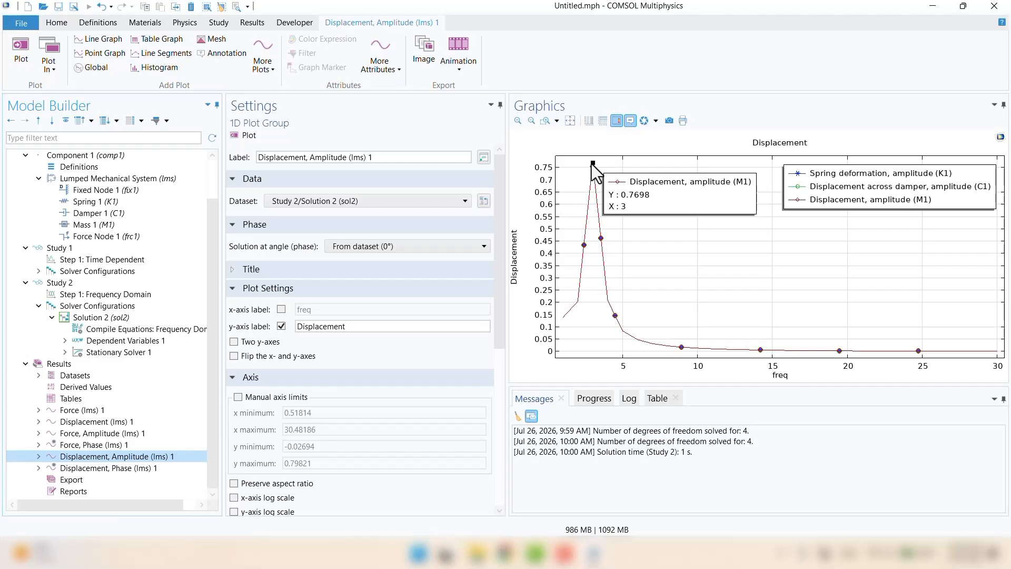
left_click(87, 470)
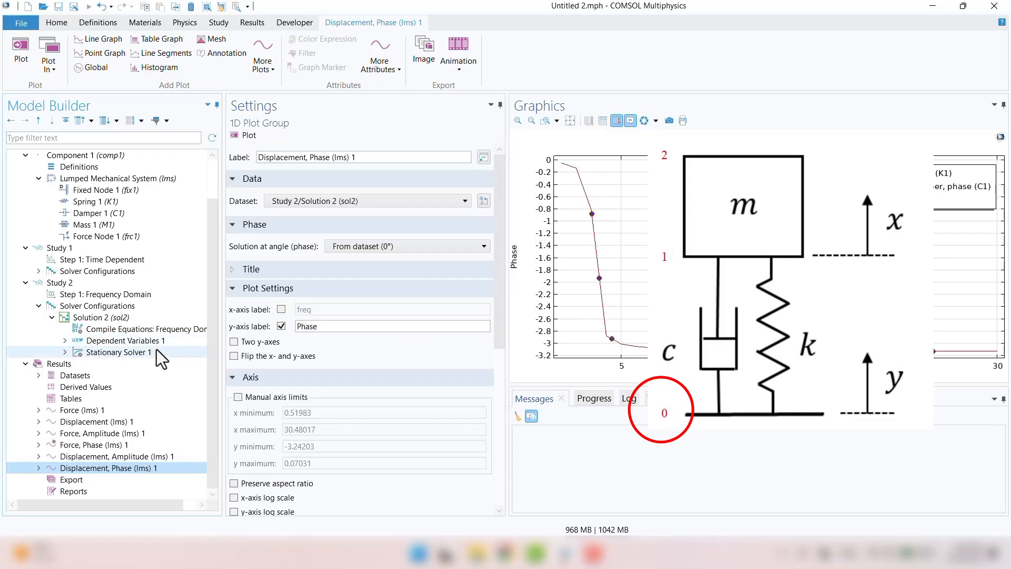
Step: Disable Fixed Node 1 at the base
scroll(191, 378, "up", 2)
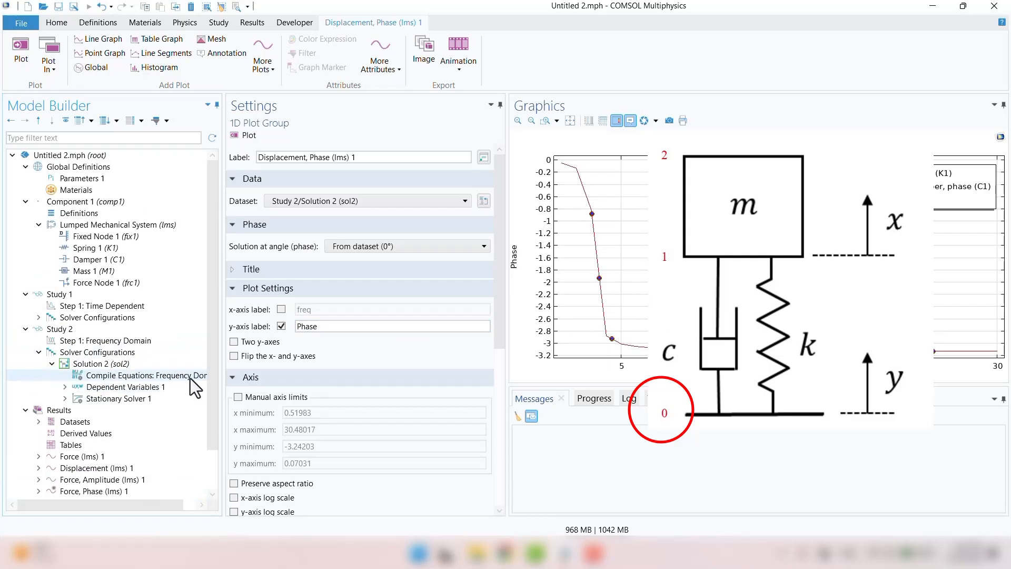
left_click(99, 238)
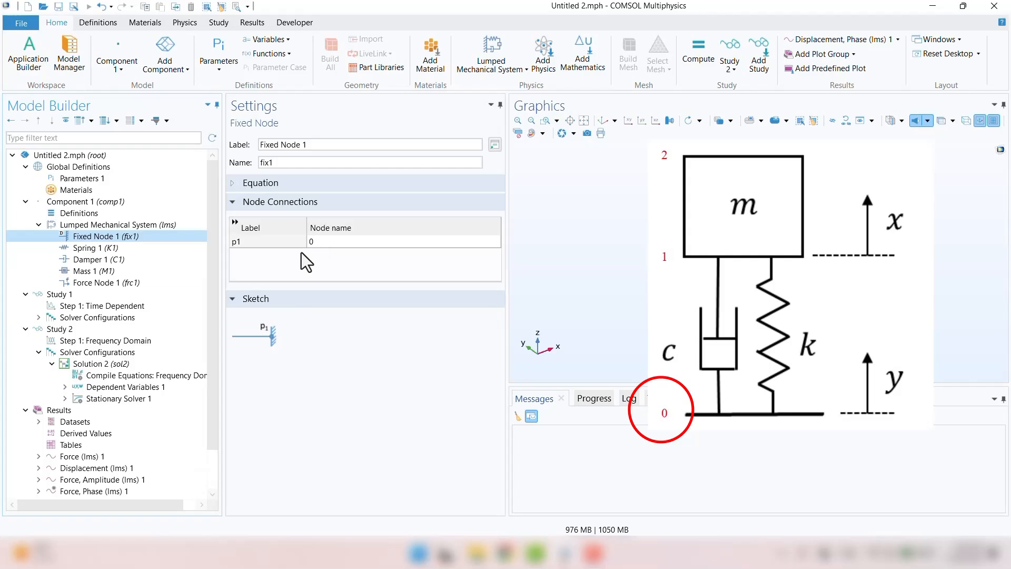
right_click(129, 239)
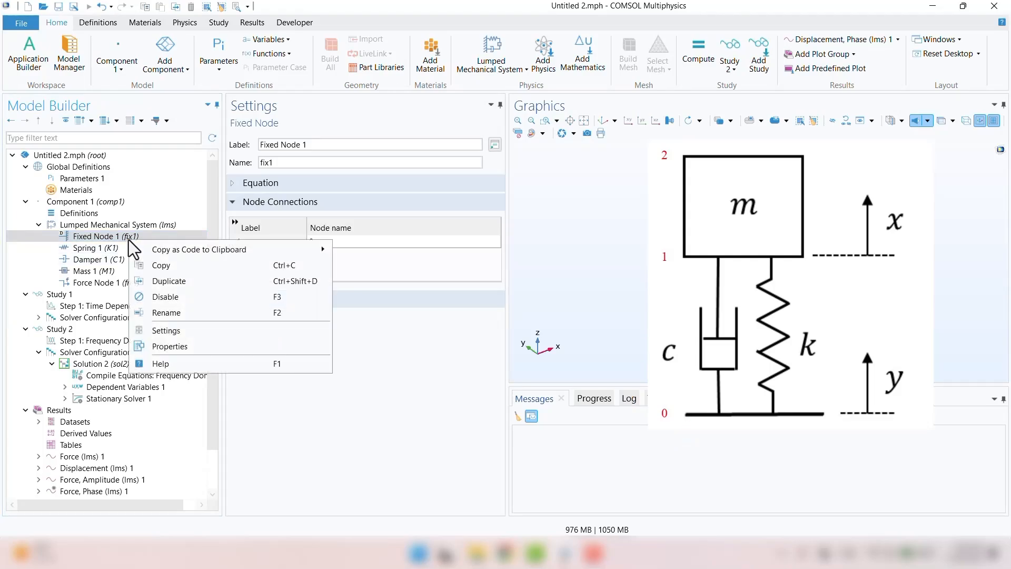
left_click(177, 298)
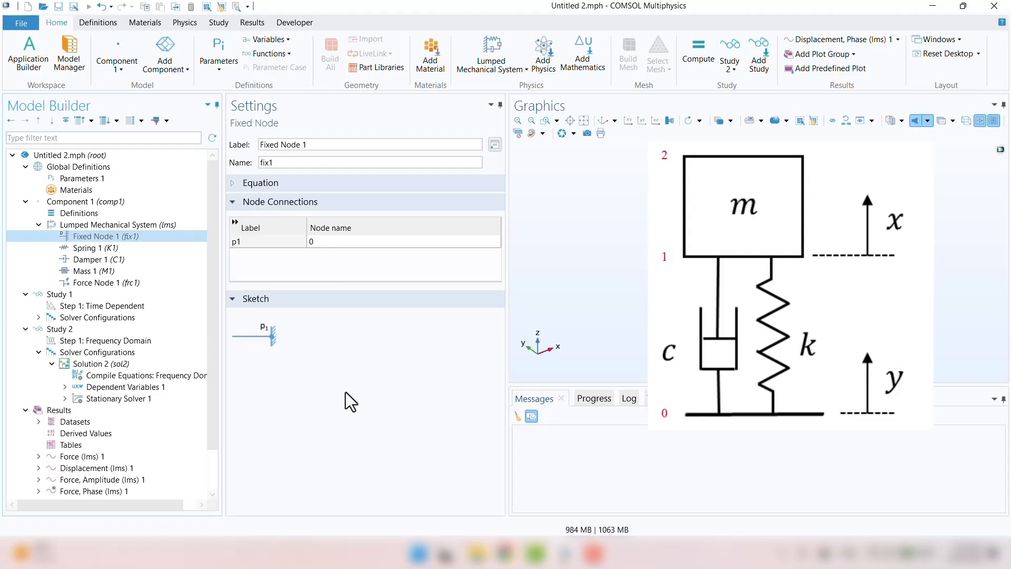
Step: Add a Displacement Node on node 0 prescribing 10*sin(5*t[1/s])[mm]
left_click(181, 26)
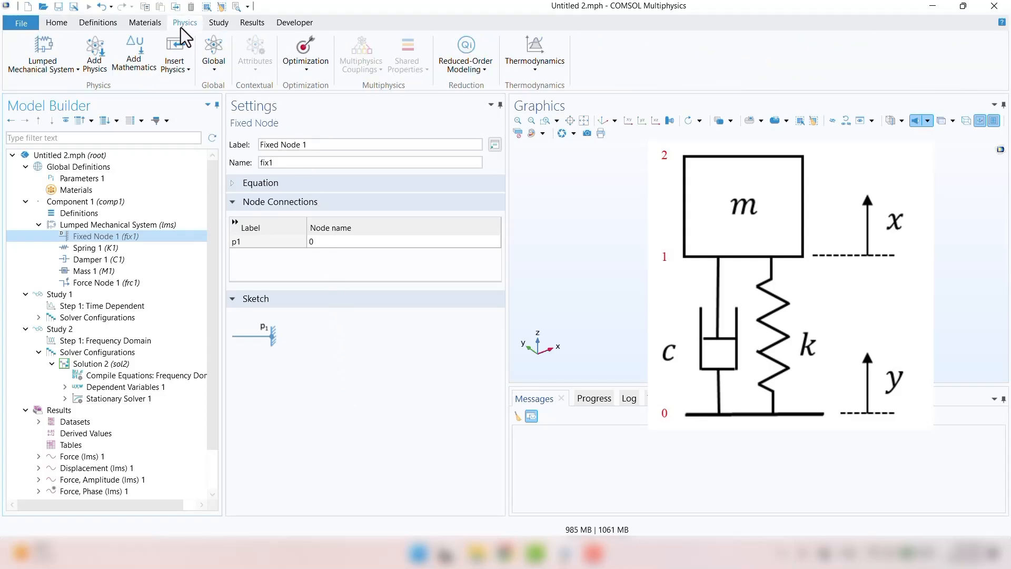
left_click(216, 65)
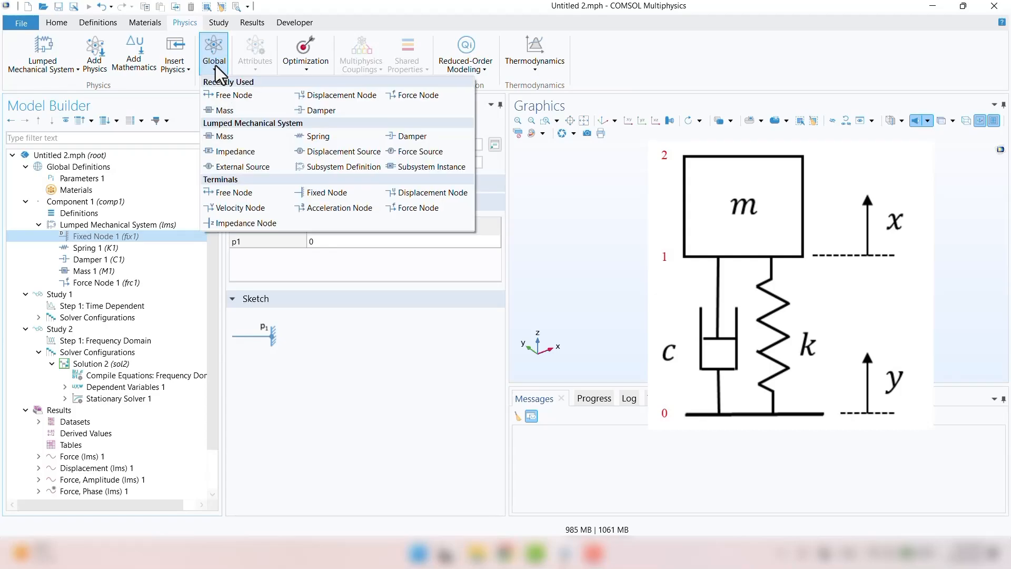
left_click(408, 189)
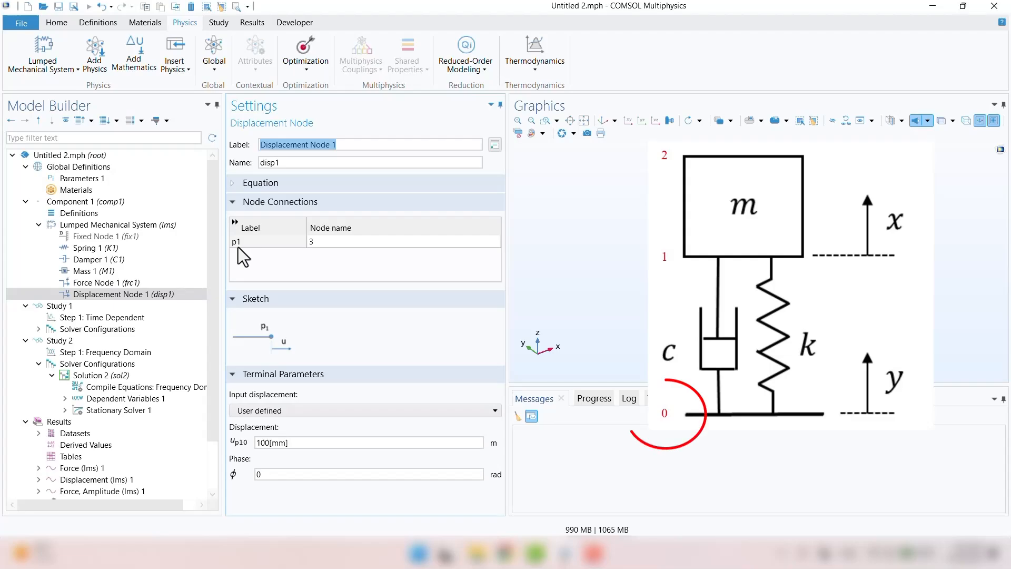
left_click(335, 242)
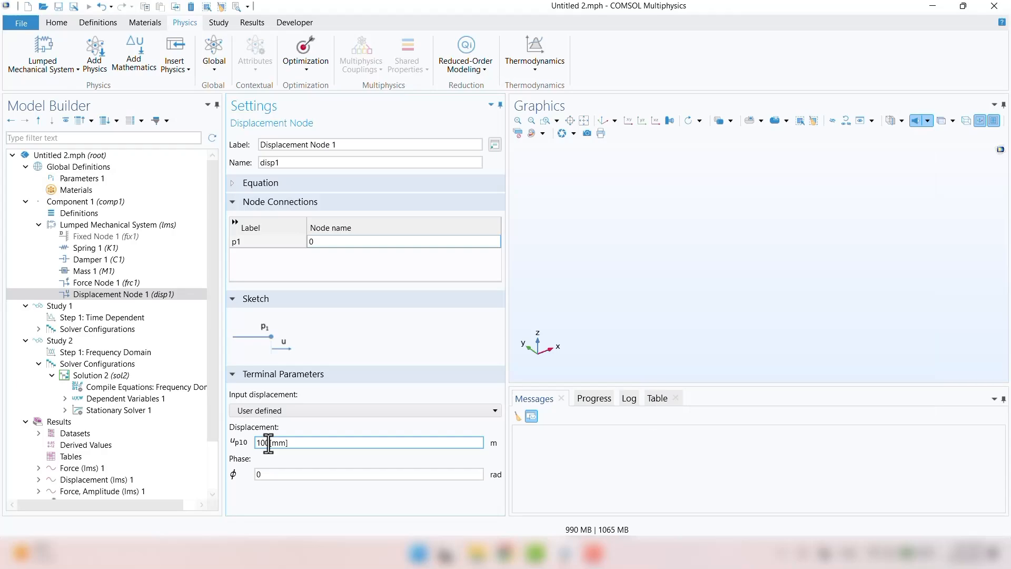
key("BackSpace")
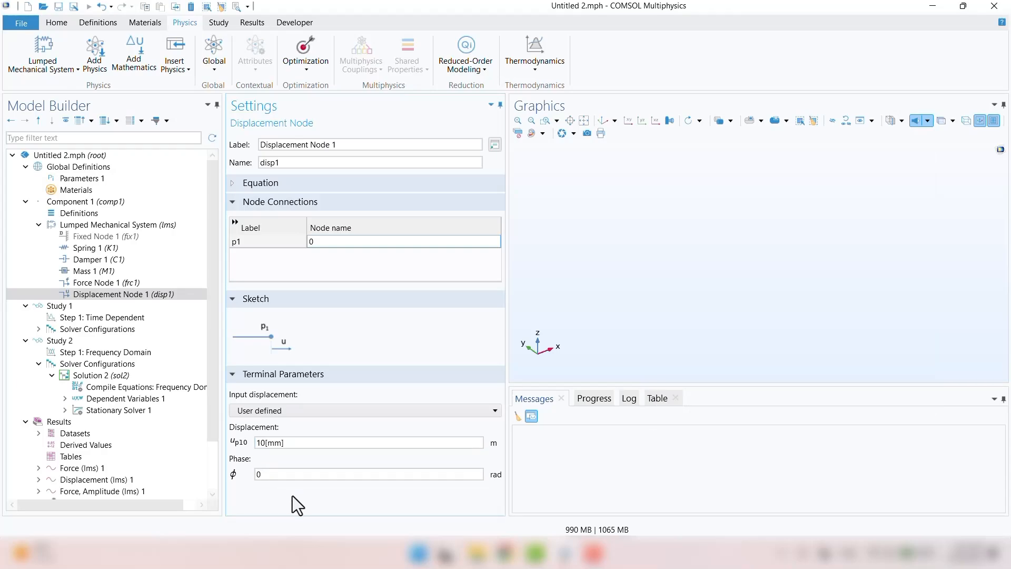
type("*sin()")
key("Left")
type("5*t")
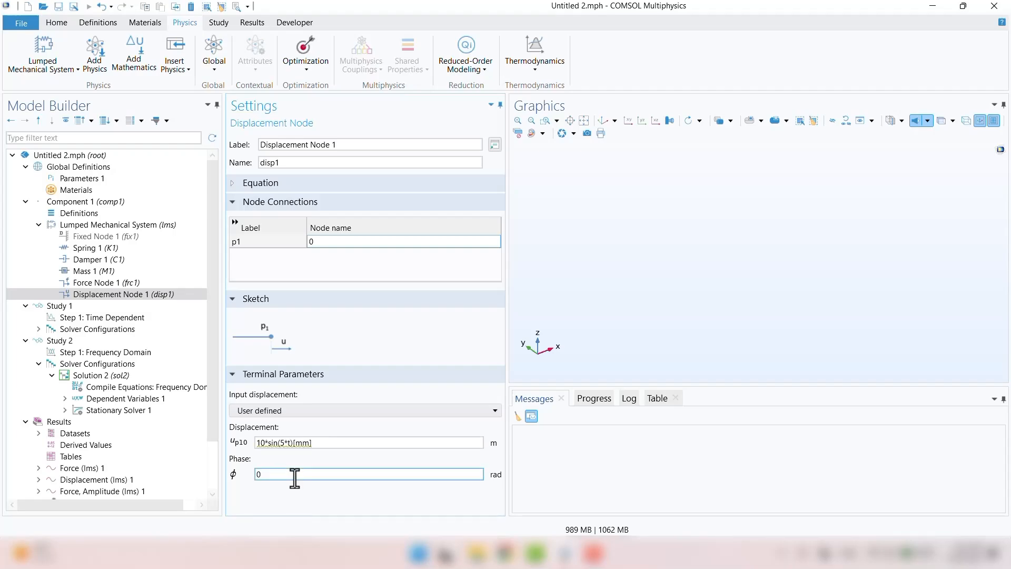
left_click(291, 442)
type("[1/")
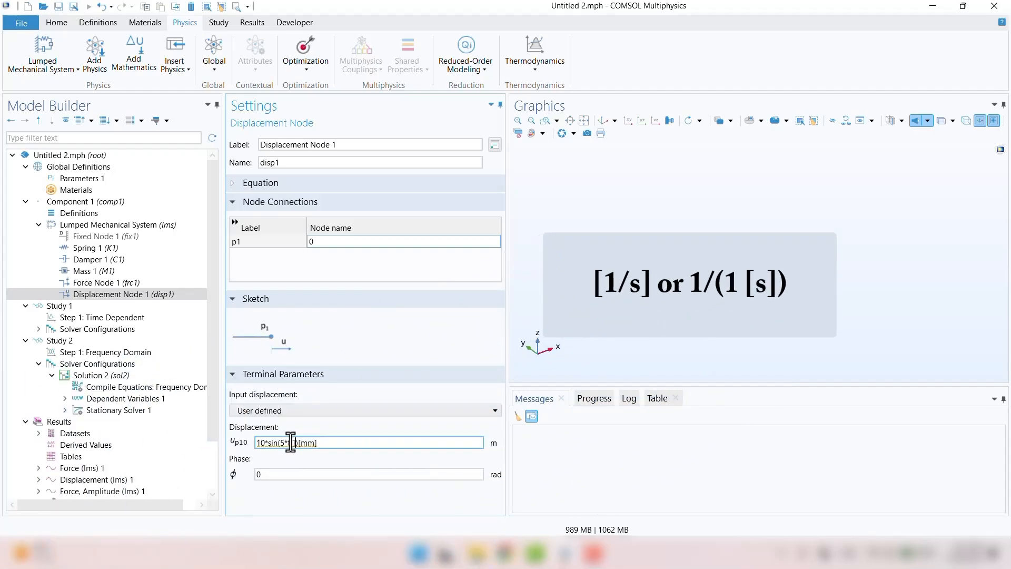
type("s]")
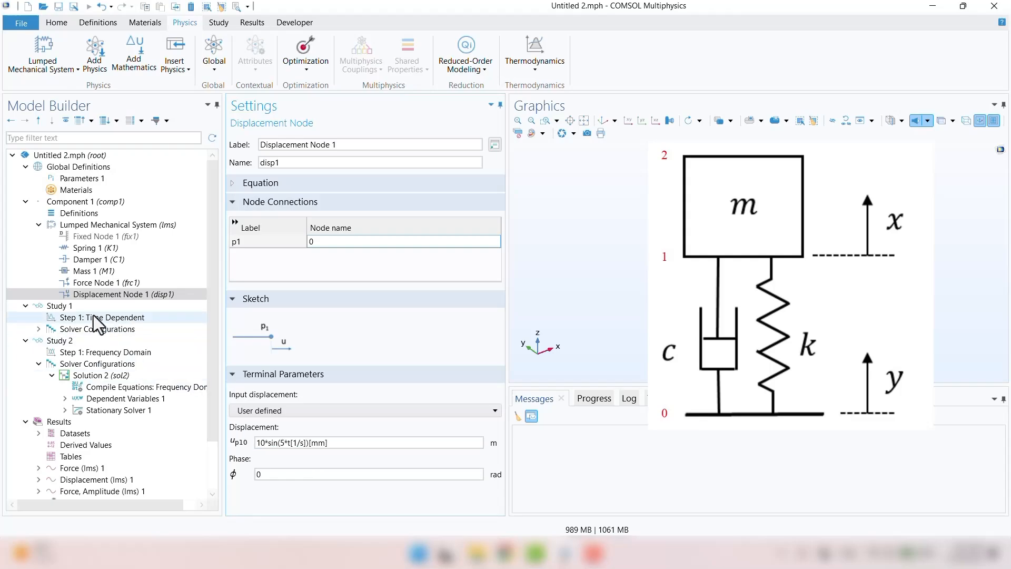
Step: Delete Force Node 1 from the lumped mechanical system
left_click(101, 272)
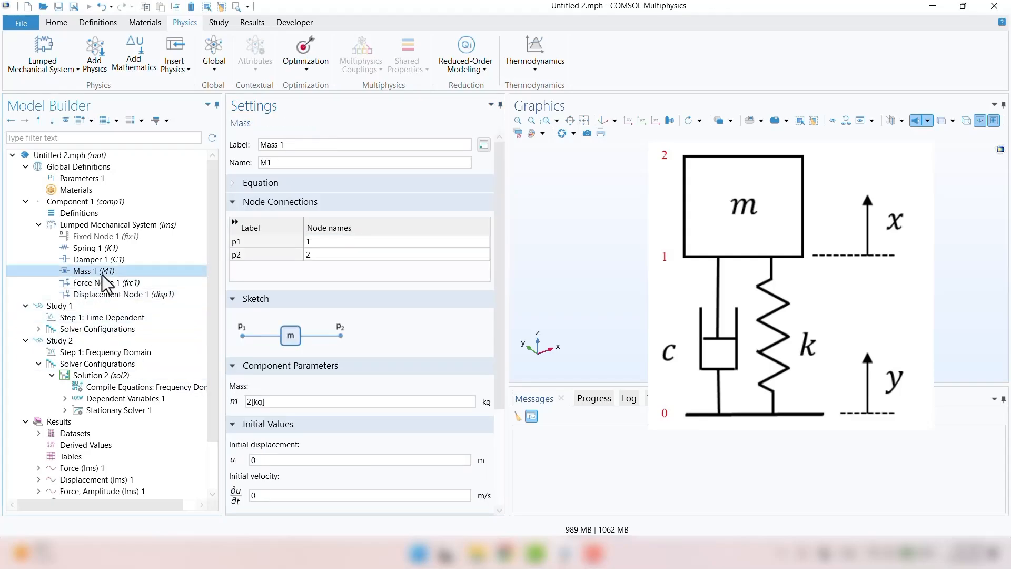
left_click(107, 278)
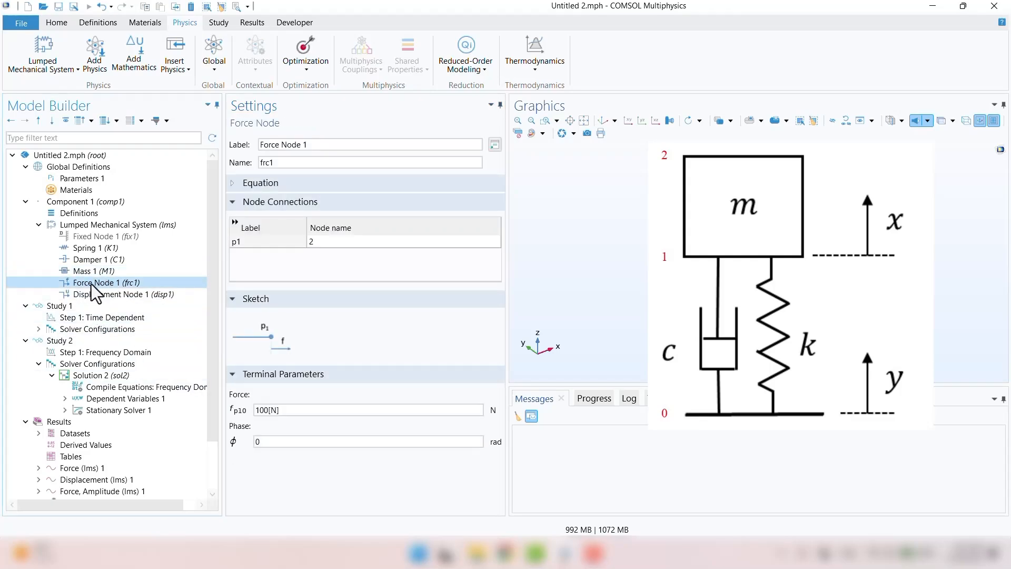
right_click(91, 283)
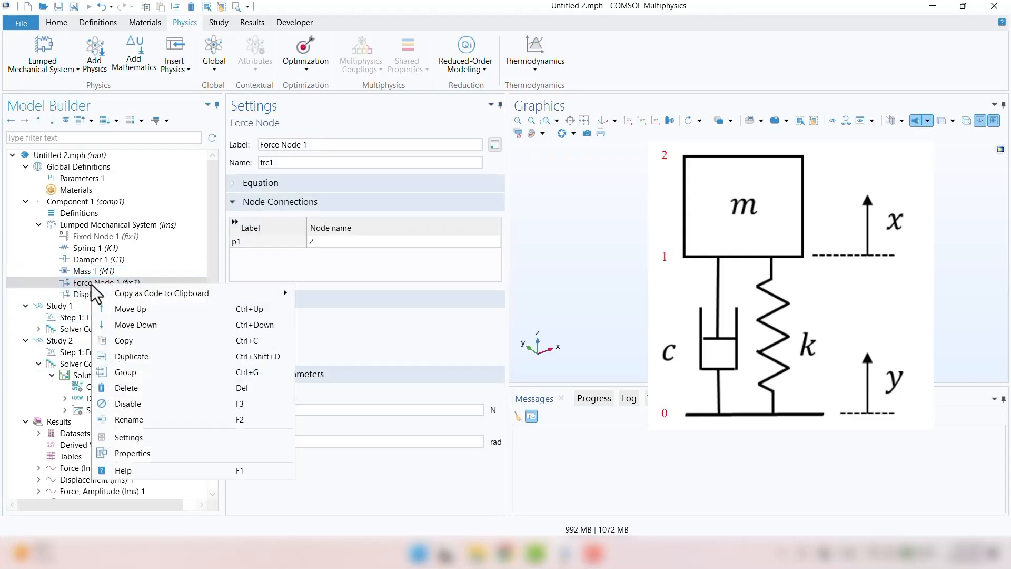
left_click(137, 384)
left_click(539, 319)
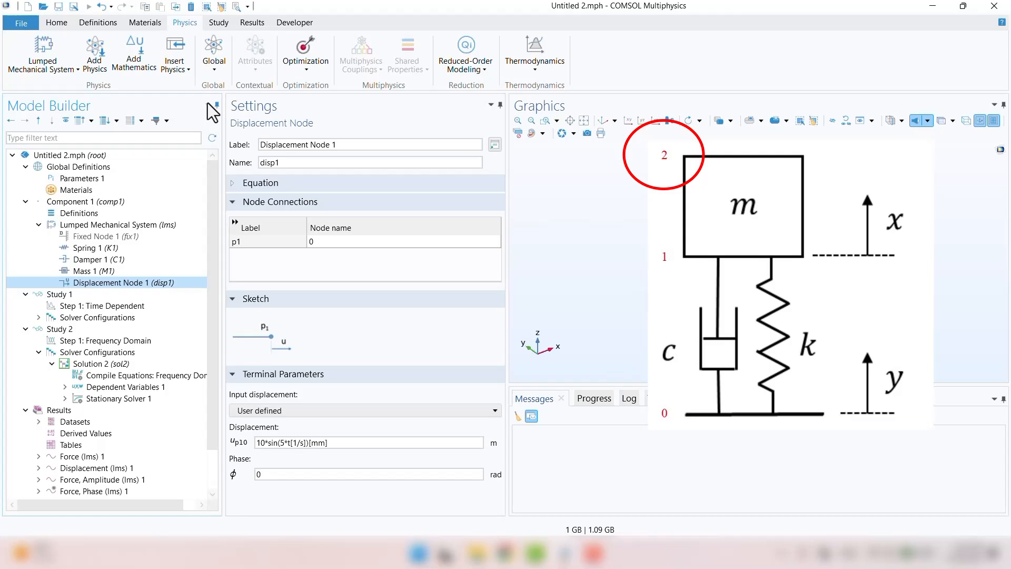
left_click(214, 68)
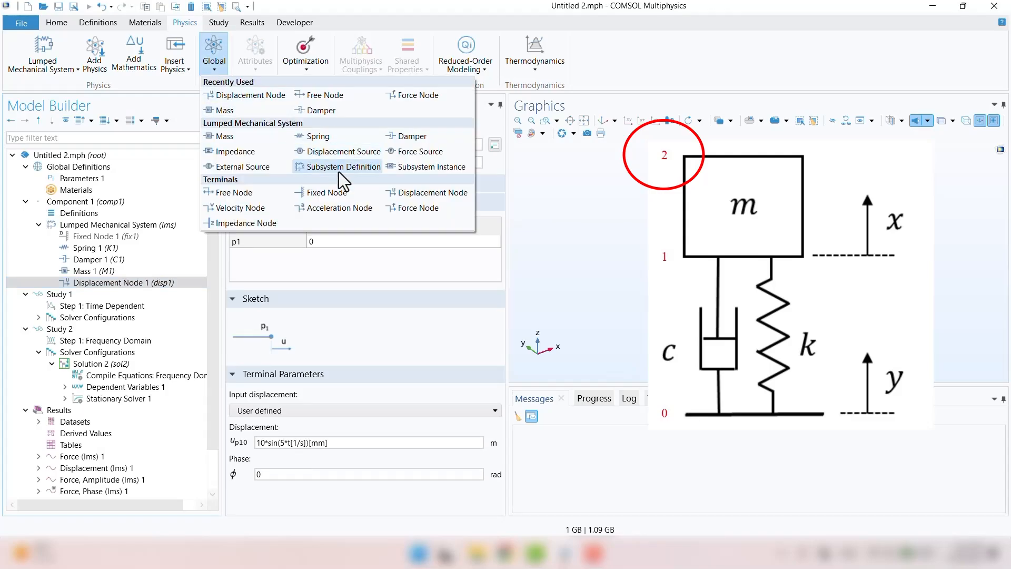
Step: Add a Free Node connected to node 2
left_click(241, 198)
left_click(329, 246)
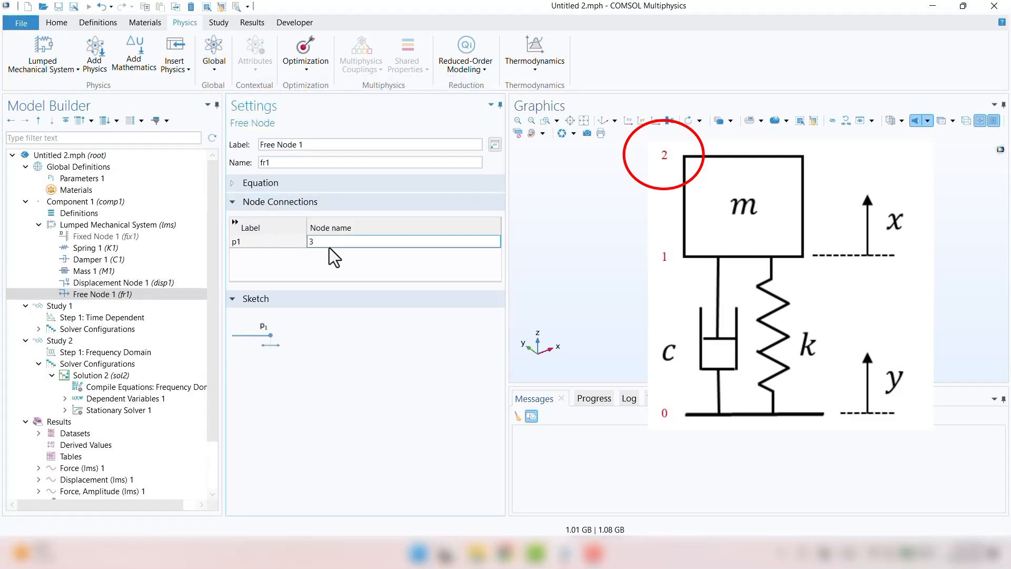
left_click(290, 260)
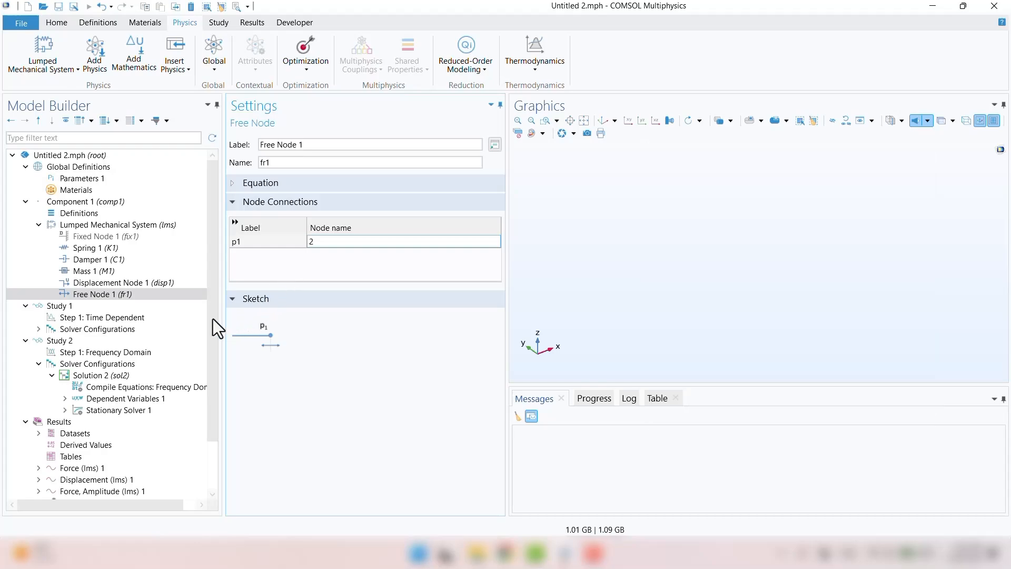
Step: Relabel the nodes 'Base: Displacement Node 1' and 'Top: Free Node 1'
left_click(86, 284)
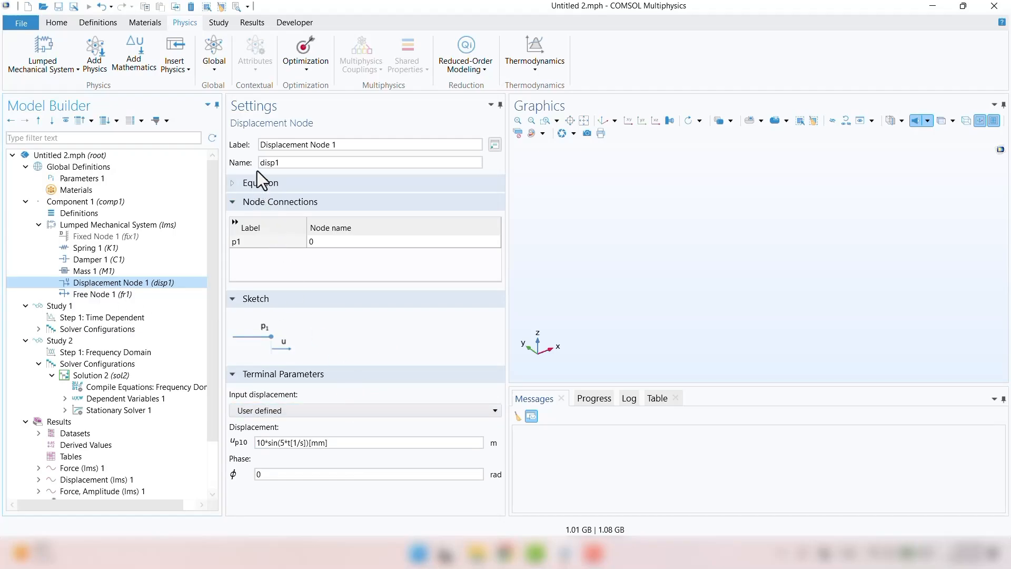
left_click(259, 144)
type("Base:")
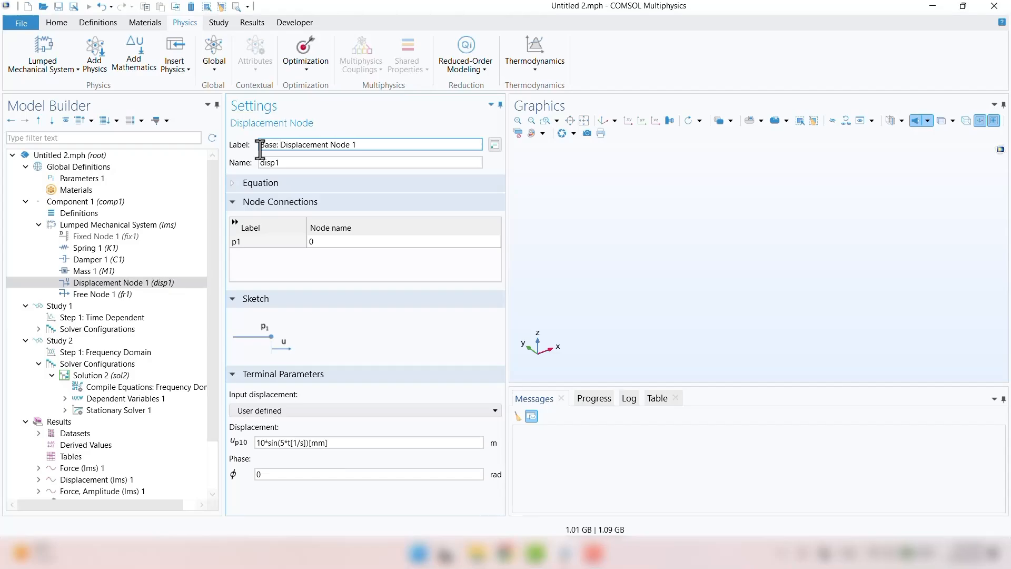
key("Return")
left_click(122, 295)
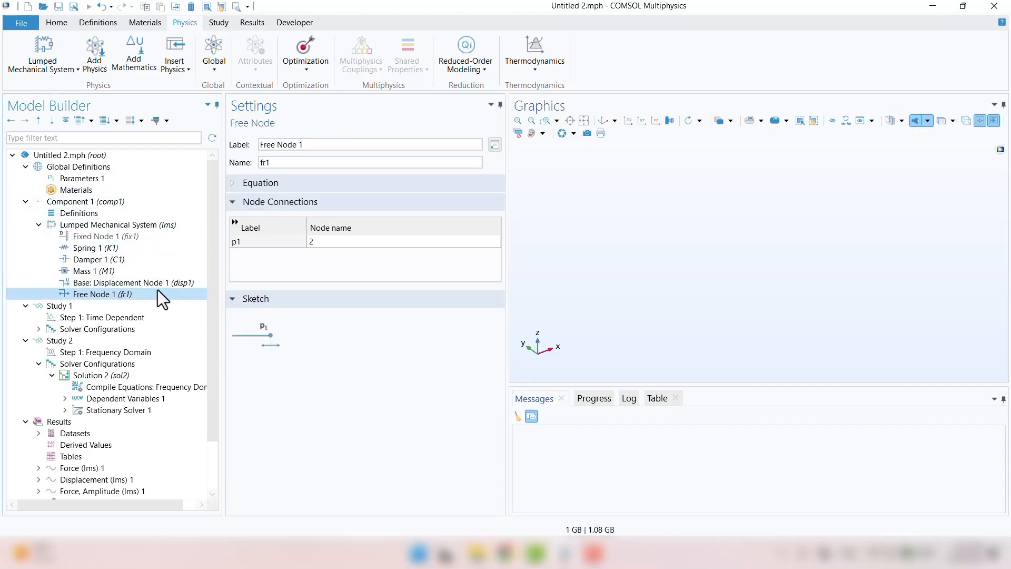
left_click(260, 147)
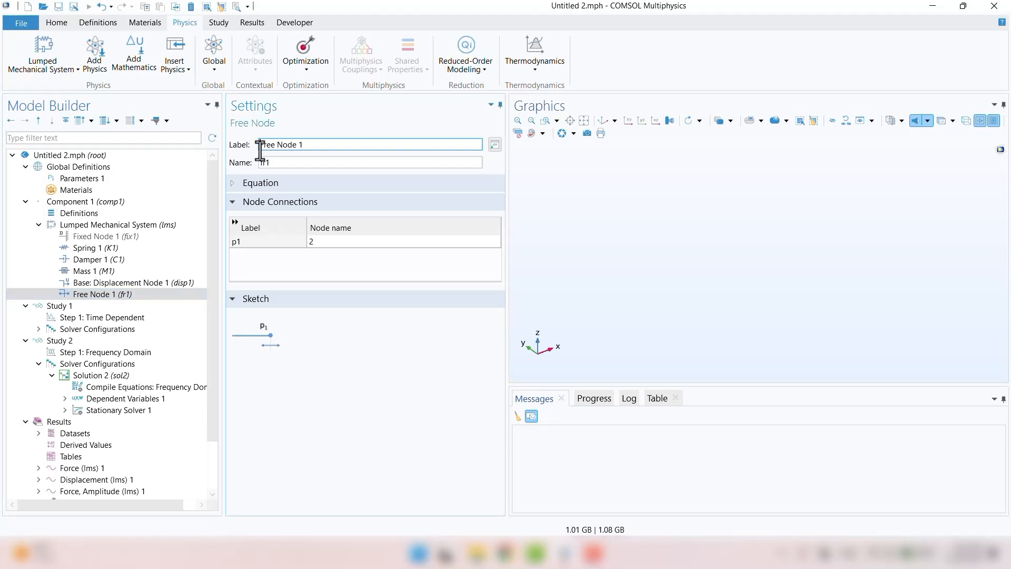
type("Top:")
key("Return")
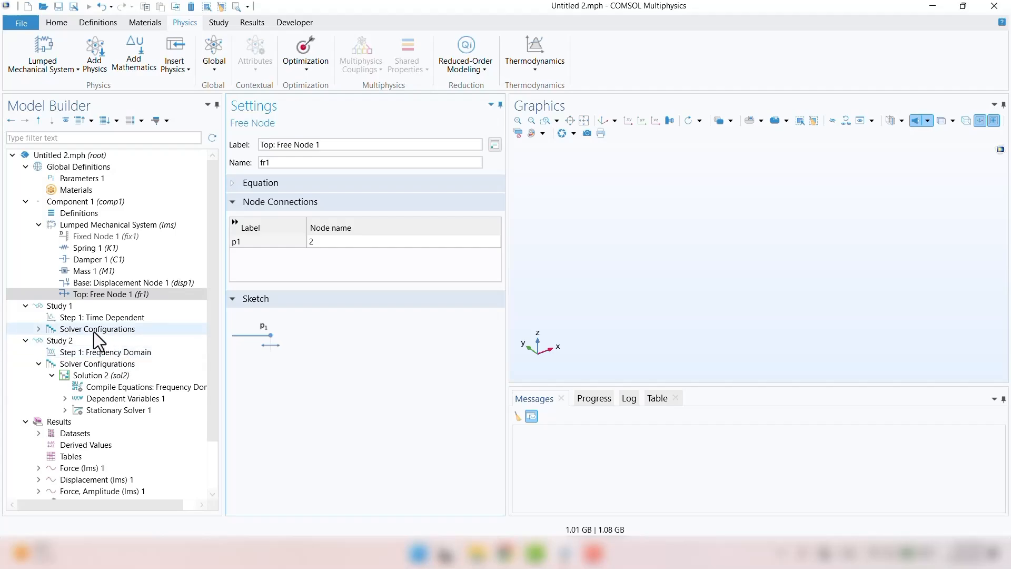
Step: Run Study 1, which fails near t = 1.024 s with a non-converged time step, and dismiss the error
left_click(62, 306)
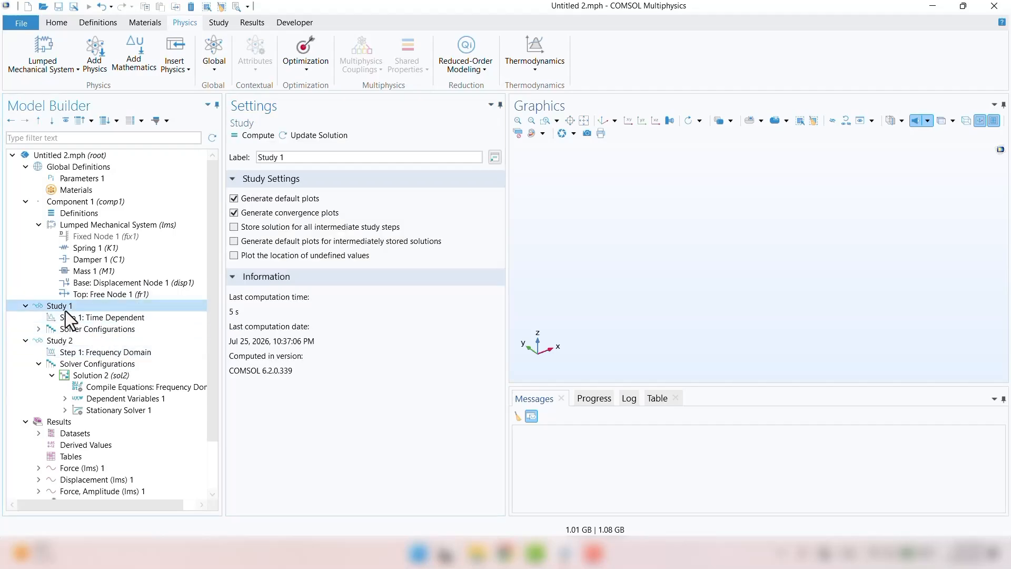
left_click(259, 136)
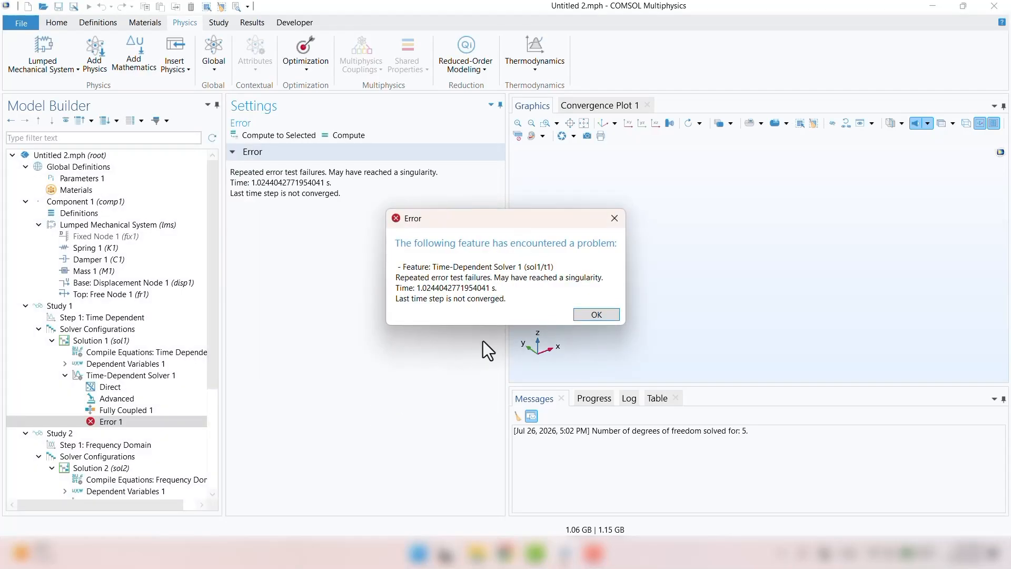
left_click(595, 315)
left_click(124, 320)
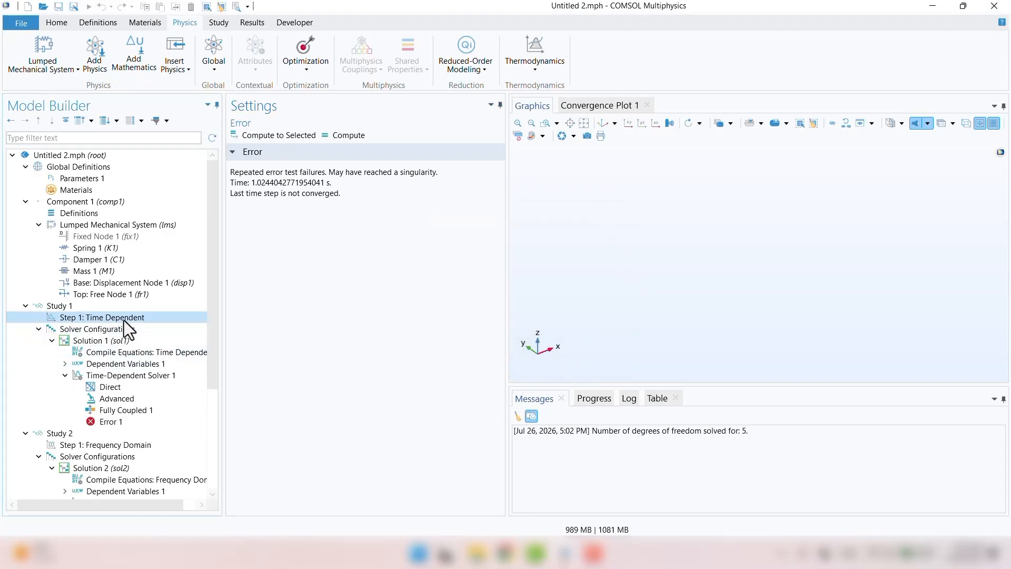
Step: Set output times to range(0,0.001,2) and re-solve Study 1 to plot forces over 0–2 s
left_click(323, 219)
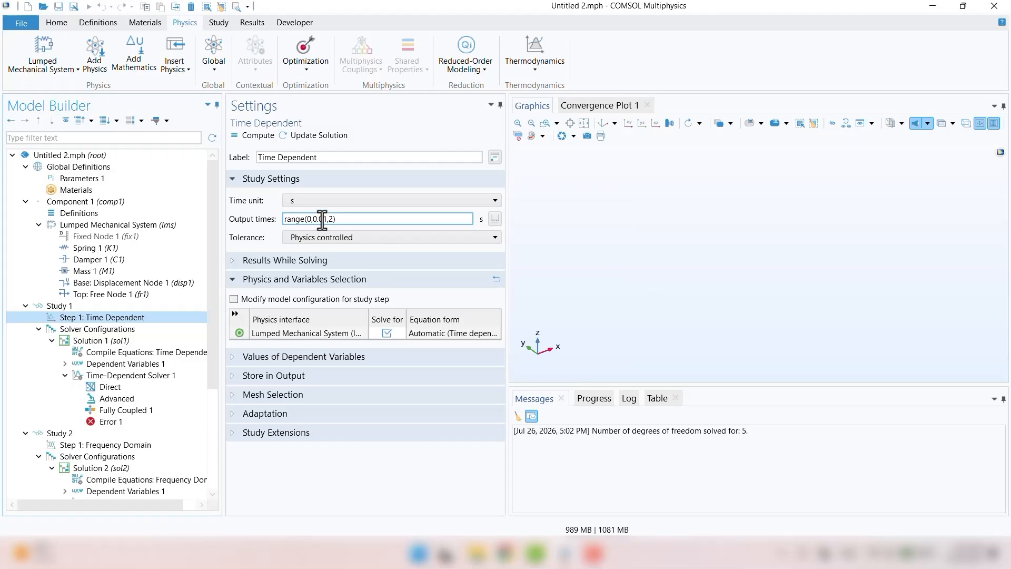
type("0")
left_click(247, 139)
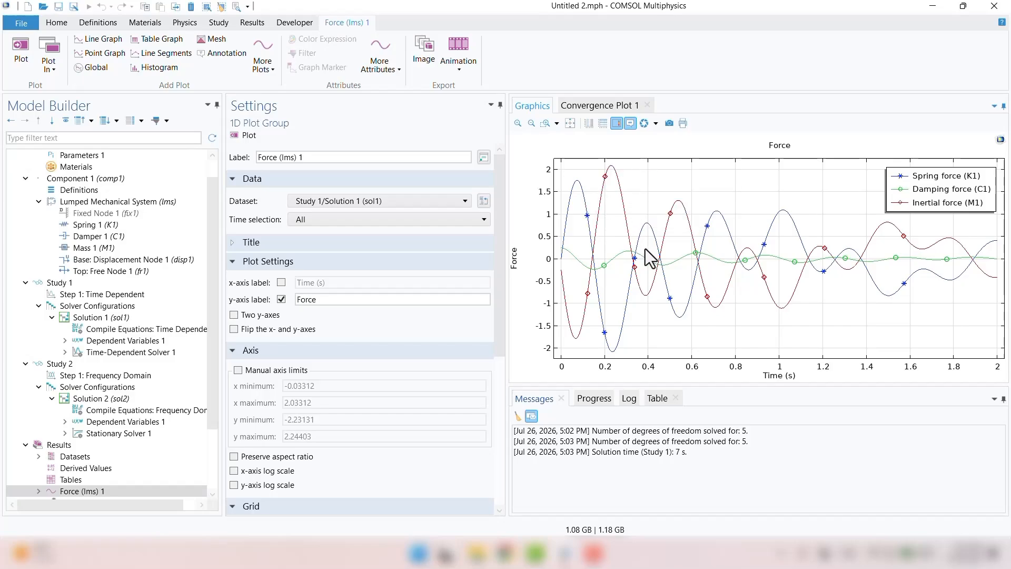
Step: Show the displacement-versus-time plot, then select Study 2's Frequency Domain step with range(1,1,30) Hz
scroll(131, 369, "down", 3)
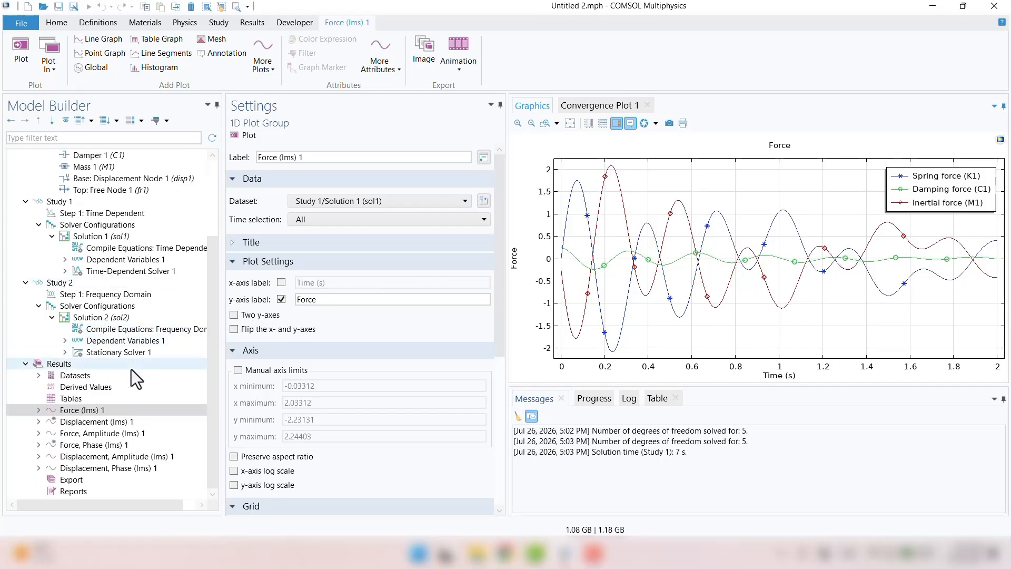
left_click(106, 421)
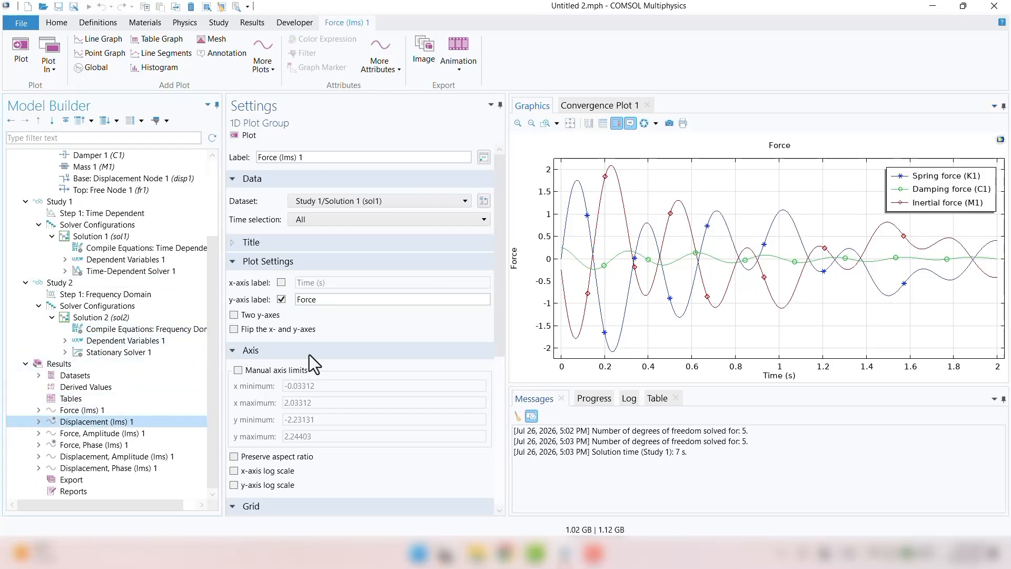
mouse_move(600, 229)
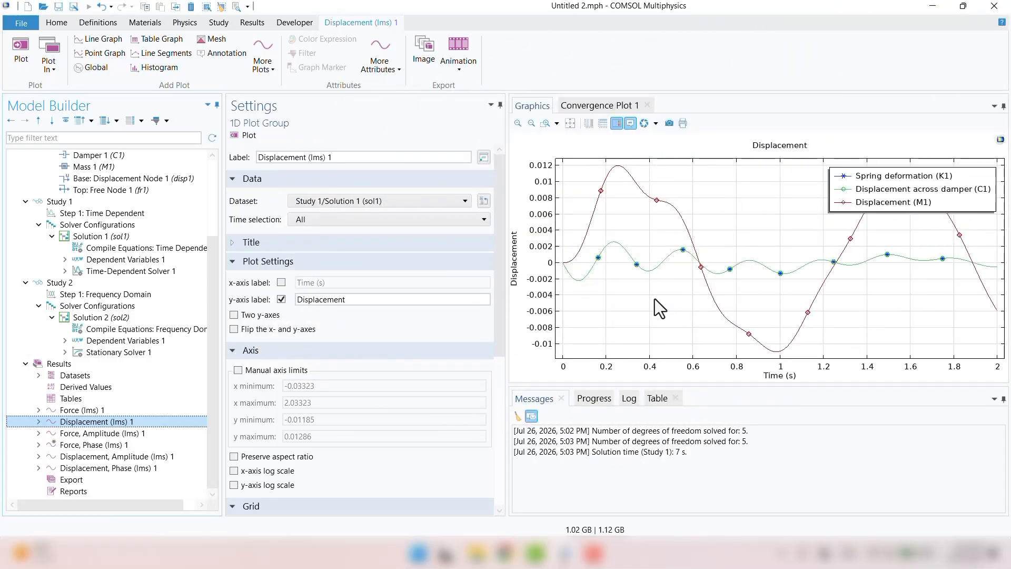
left_click(90, 293)
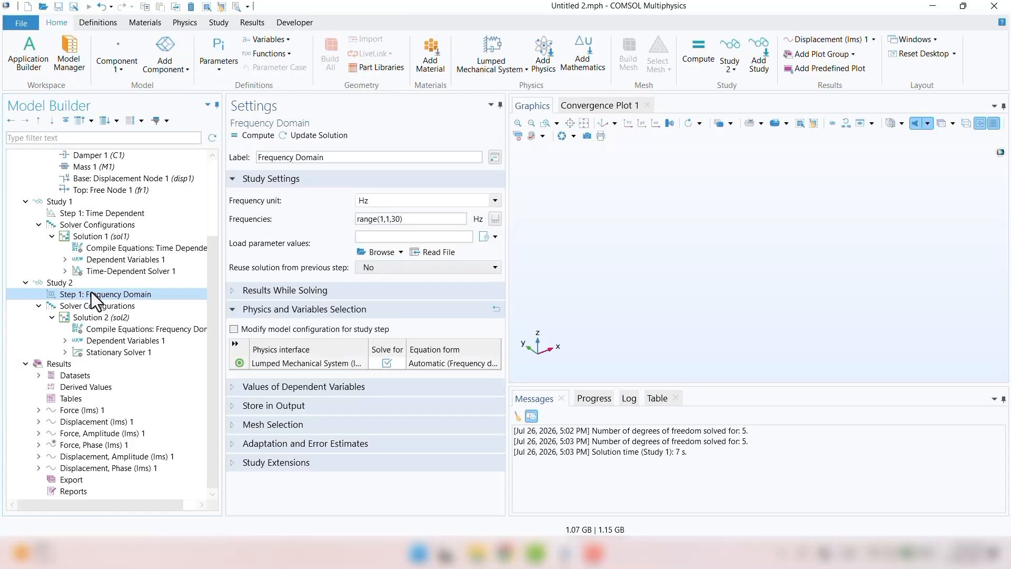
Step: Re-run Study 2, dismiss the comp1.t error, and select Base: Displacement Node 1
left_click(252, 136)
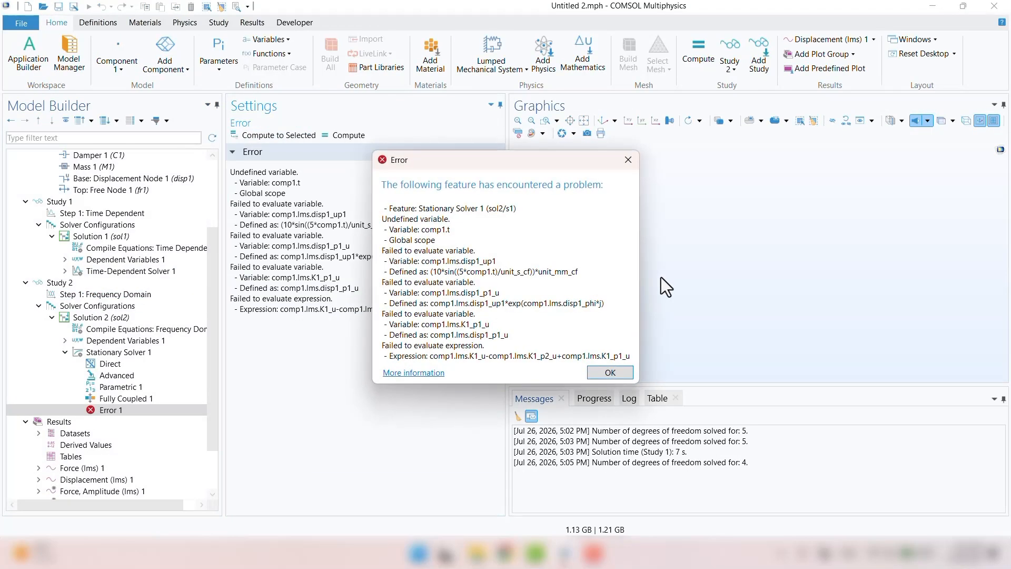
left_click(609, 374)
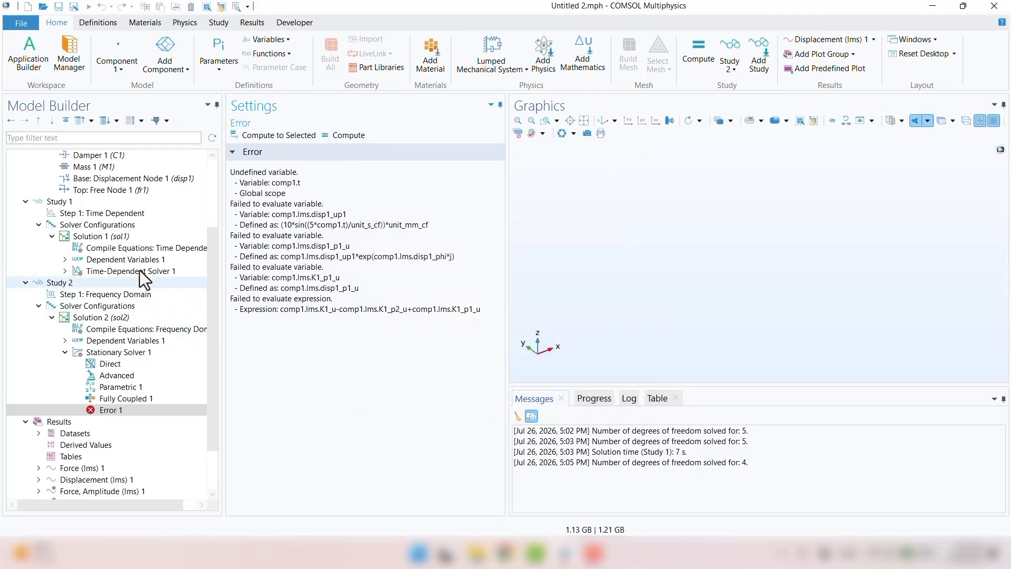
left_click(141, 179)
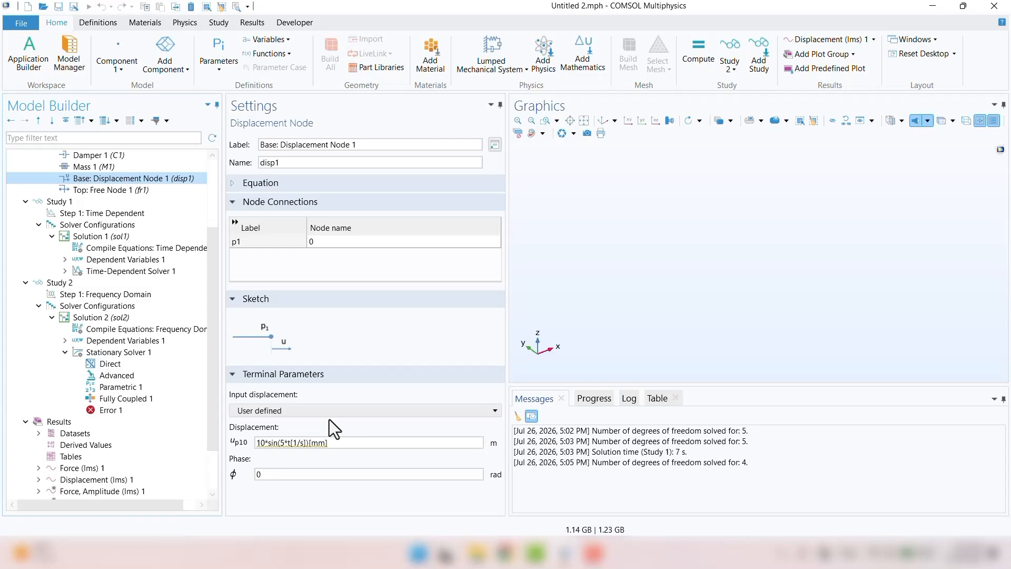
Step: Change the base displacement expression to a constant 10[mm] by removing the sin(5*t[1/s]) term
left_click_drag(361, 442, 309, 449)
left_click(277, 446)
key("BackSpace")
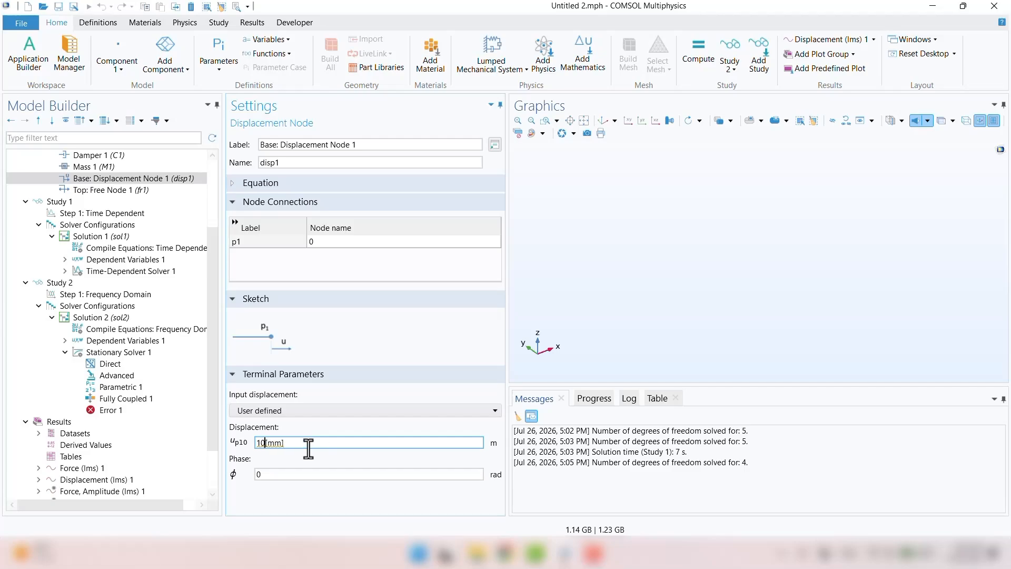
key("Return")
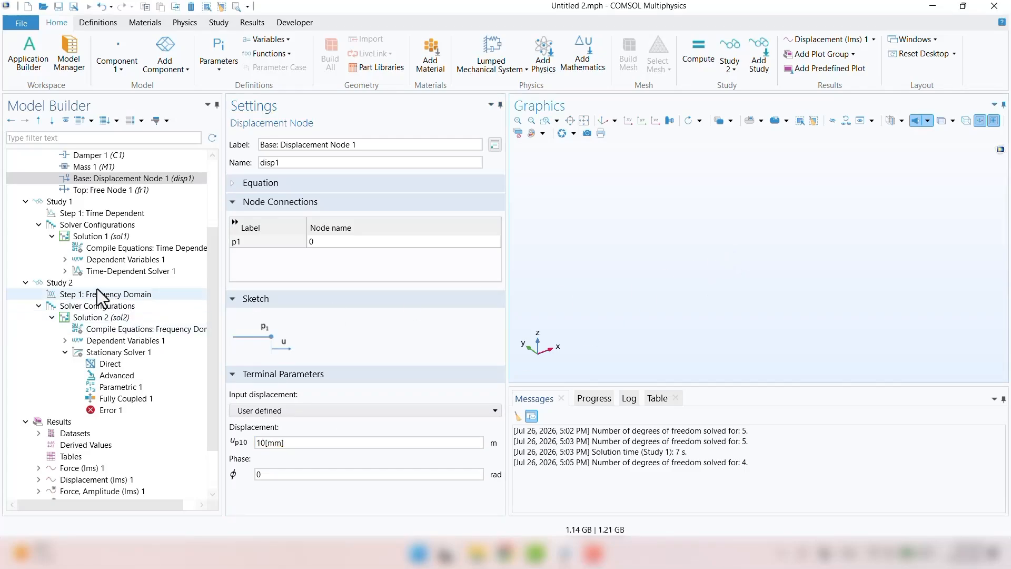
Step: Solve Study 2 and show the Displacement, Amplitude (lms) 1 plot, peaking near 0.06 at 3 Hz
left_click(68, 284)
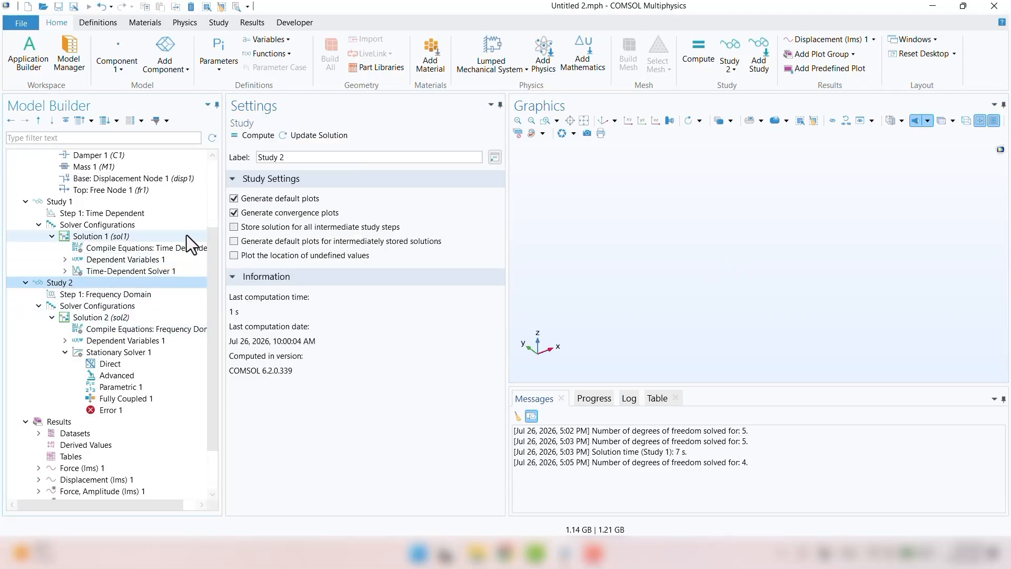
left_click(254, 136)
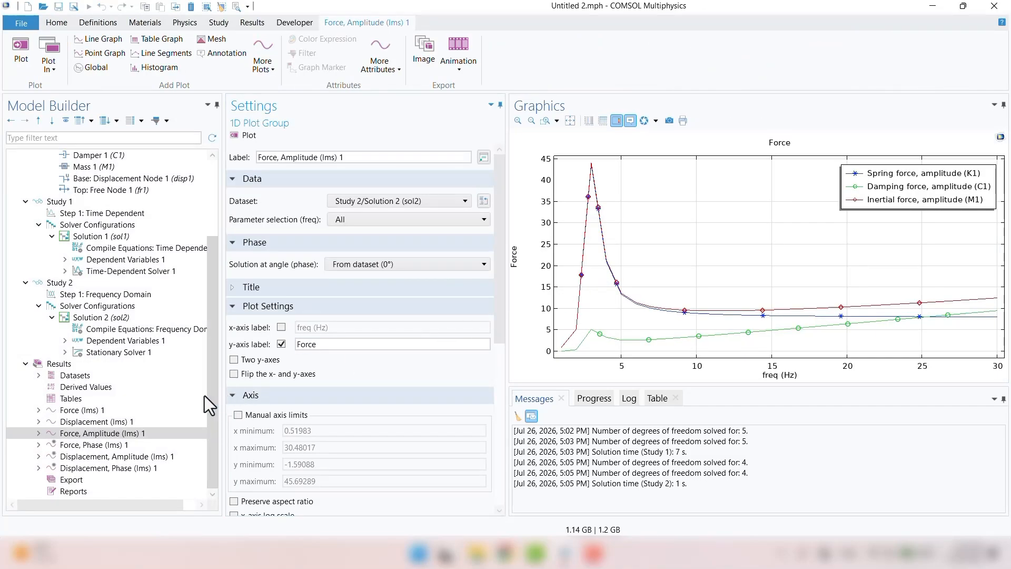
left_click(101, 457)
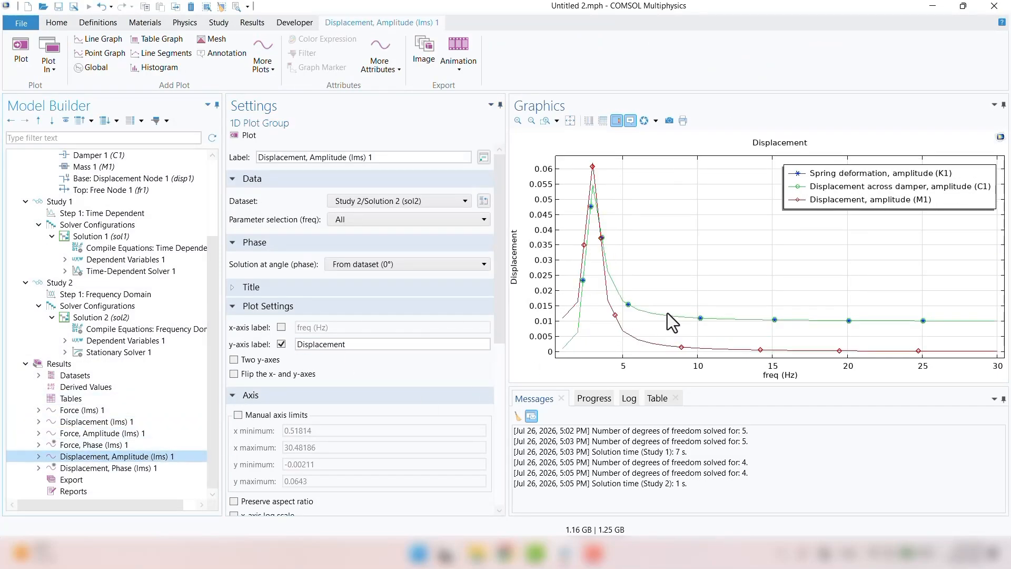